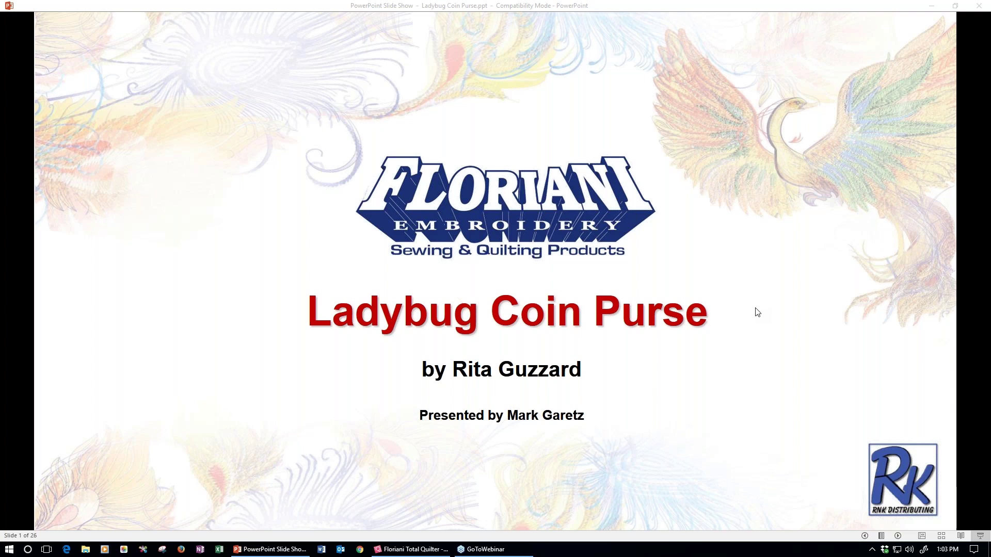
Step: Advance the slide show to the ladybug purse slide and switch to Floriani Total Quilter
{"action": "left_click", "coordinate": [758, 312]}
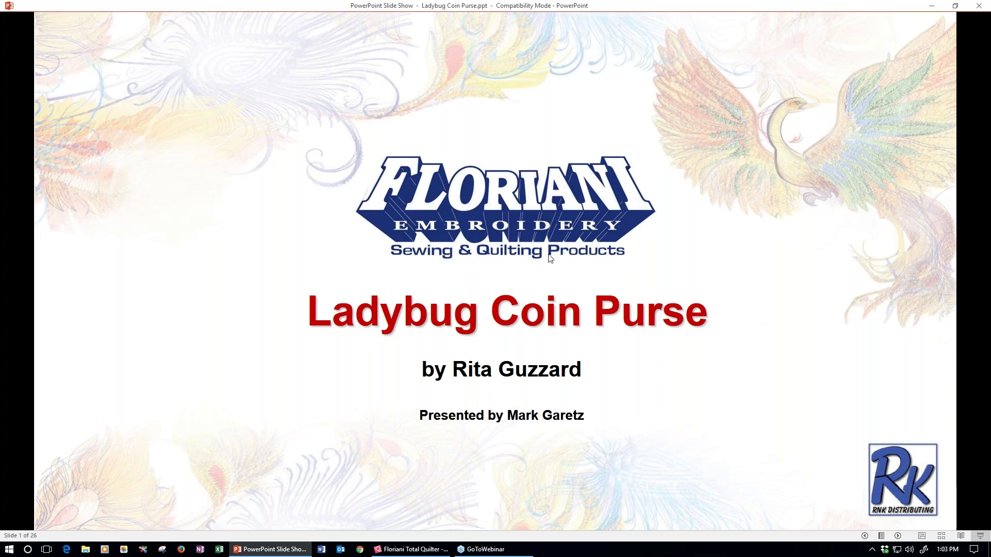
{"action": "left_click", "coordinate": [679, 230]}
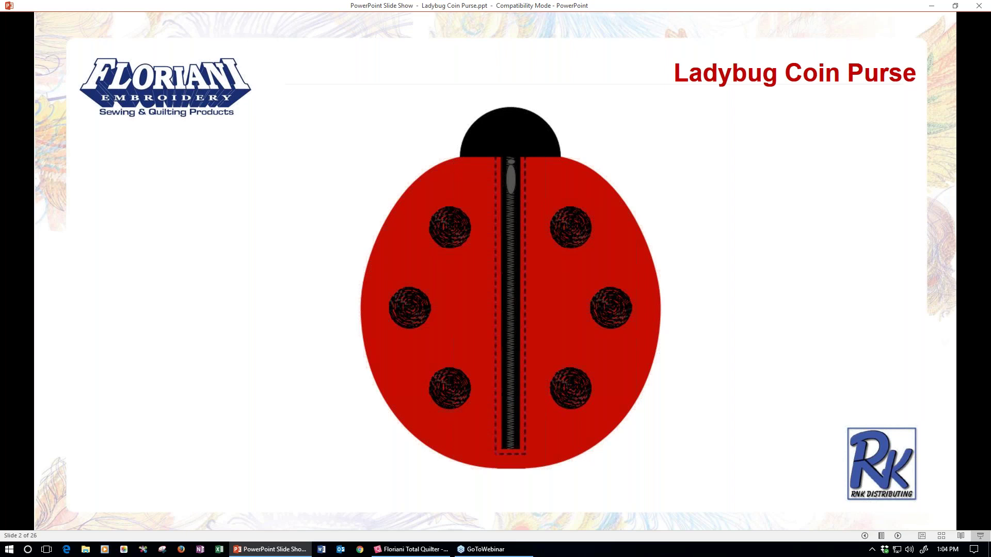
{"action": "left_click", "coordinate": [408, 549]}
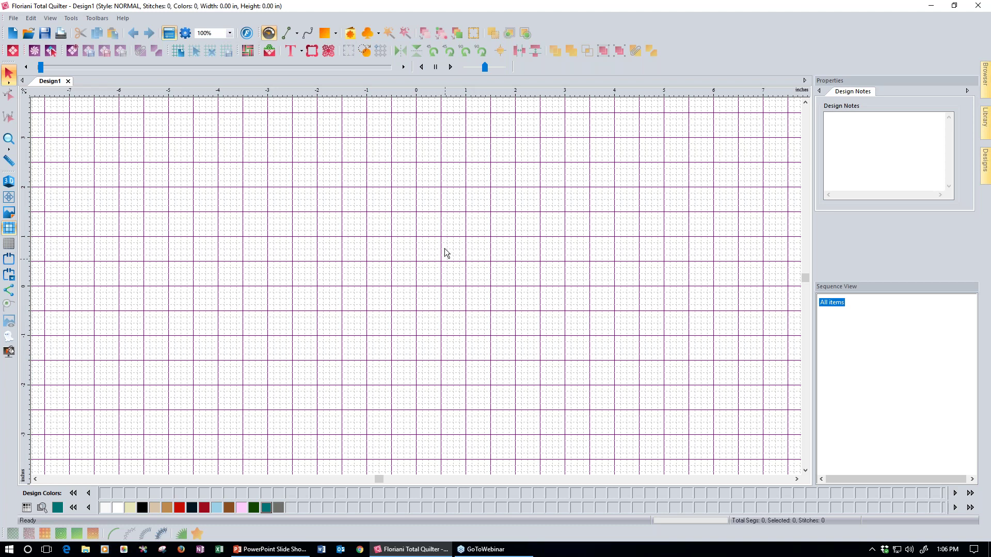
Step: Set the major grid lines to every 5 lines both horizontally and vertically
{"action": "right_click", "coordinate": [454, 96]}
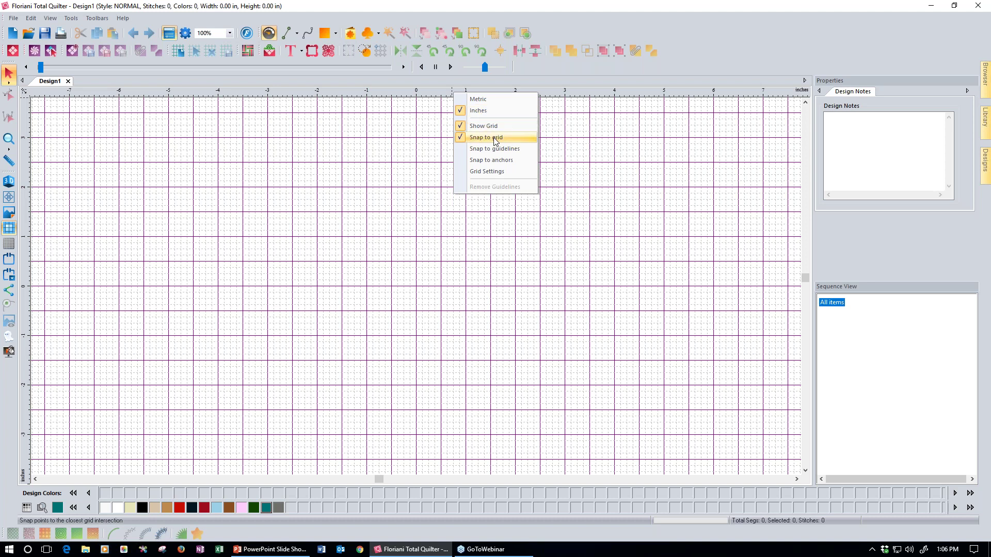
{"action": "left_click", "coordinate": [492, 175]}
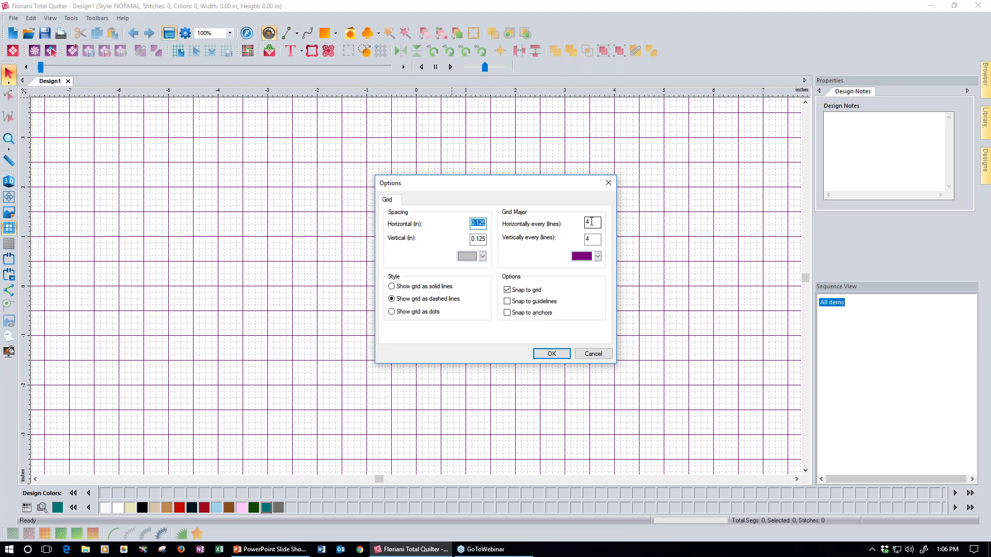
{"action": "left_click_drag", "start_coordinate": [592, 222], "coordinate": [582, 225]}
{"action": "type", "text": "5"}
{"action": "key", "text": "Tab"}
{"action": "type", "text": "5"}
{"action": "left_click", "coordinate": [552, 356]}
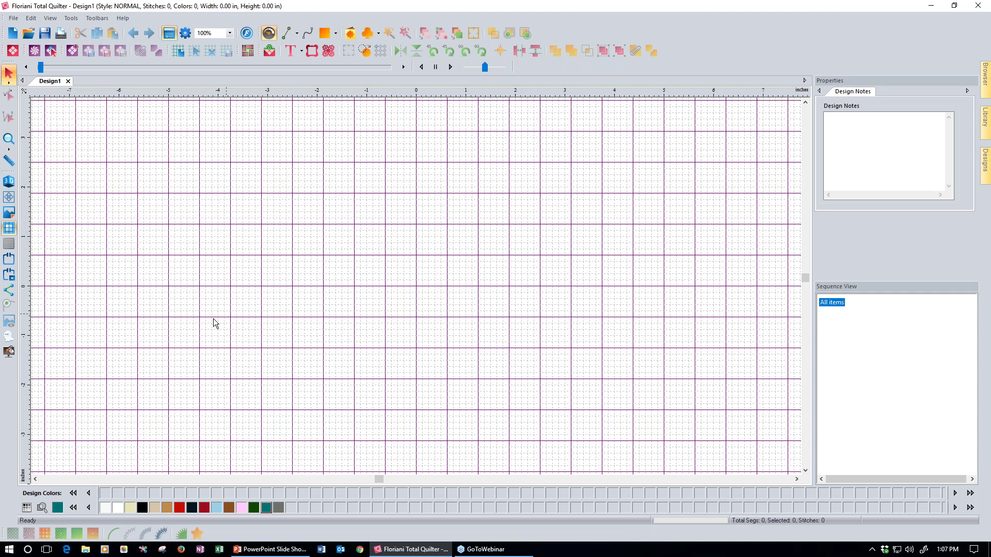
Step: Choose Floriani Cotton as the thread palette
{"action": "left_click", "coordinate": [27, 508]}
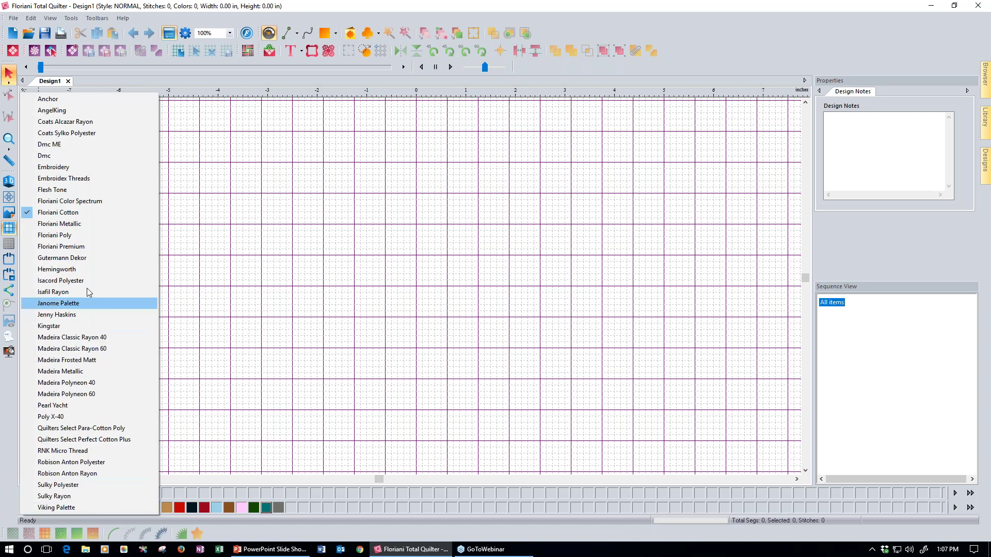
{"action": "left_click", "coordinate": [81, 215]}
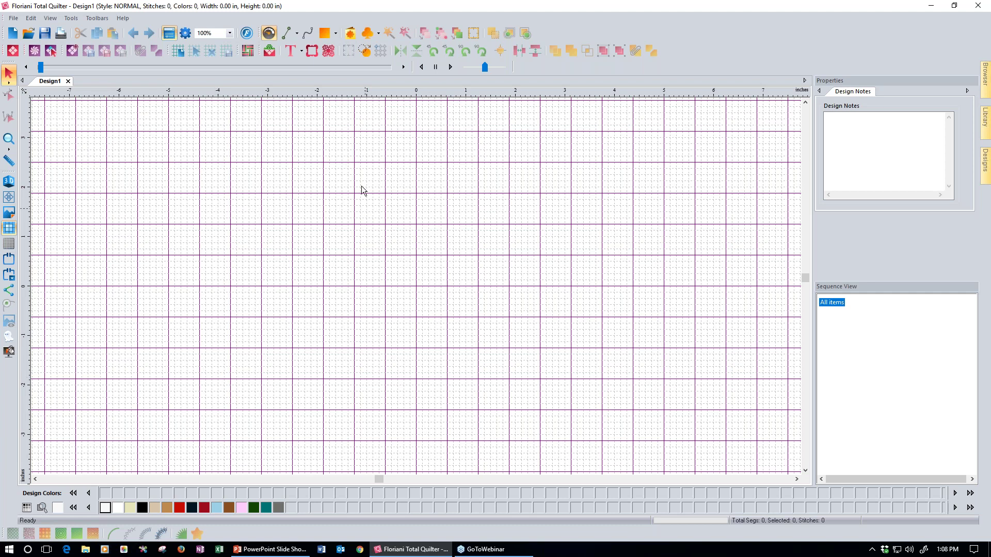
Step: Draw an ellipse about 5.13 in wide and 5.38 in high around the middle of the workspace
{"action": "left_click", "coordinate": [326, 36]}
{"action": "left_click", "coordinate": [336, 34]}
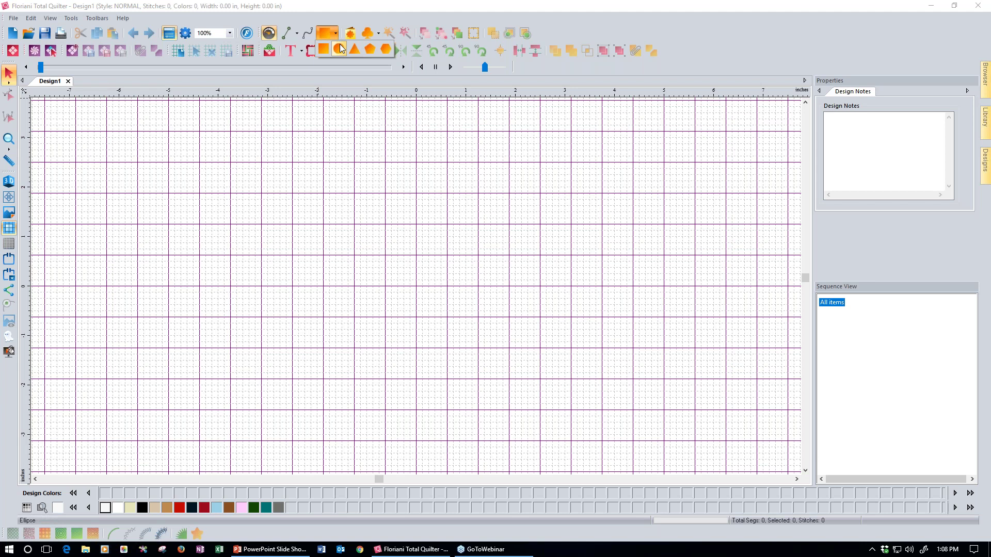
{"action": "left_click", "coordinate": [340, 44]}
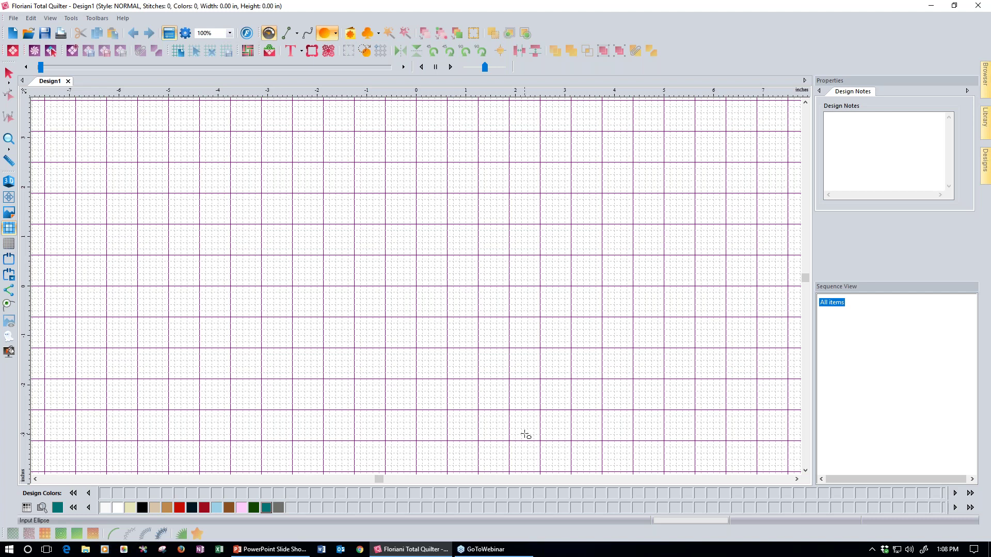
{"action": "left_click", "coordinate": [8, 73]}
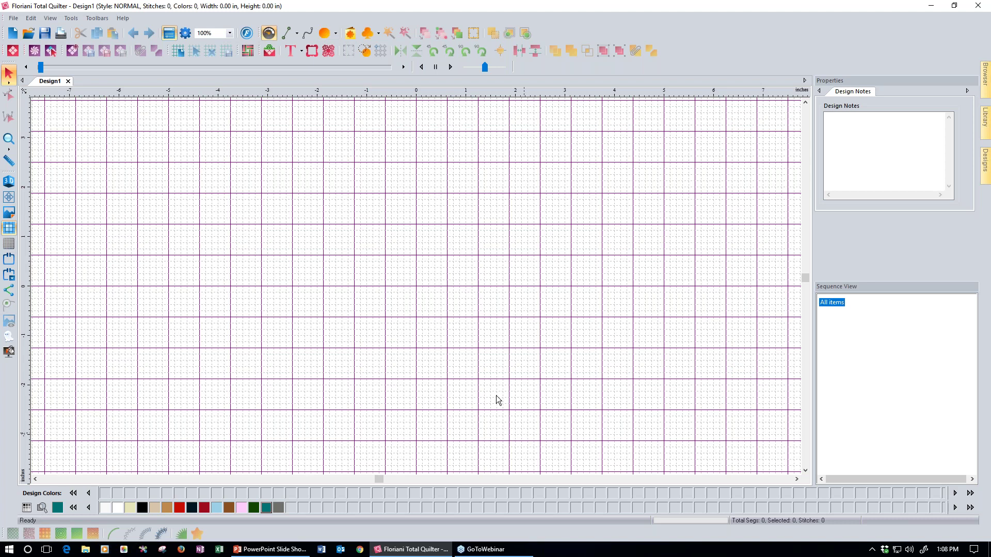
{"action": "left_click", "coordinate": [326, 33]}
{"action": "left_click_drag", "start_coordinate": [262, 163], "coordinate": [526, 429]}
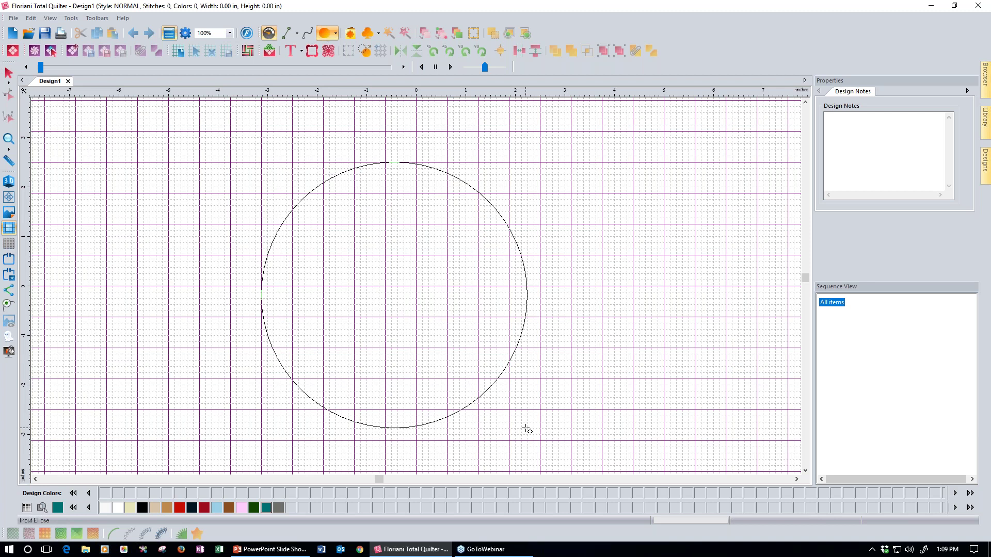
{"action": "mouse_move", "coordinate": [527, 429]}
{"action": "left_mouse_down"}
{"action": "mouse_move", "coordinate": [500, 414]}
{"action": "mouse_move", "coordinate": [526, 421]}
{"action": "mouse_move", "coordinate": [513, 427]}
{"action": "left_mouse_up"}
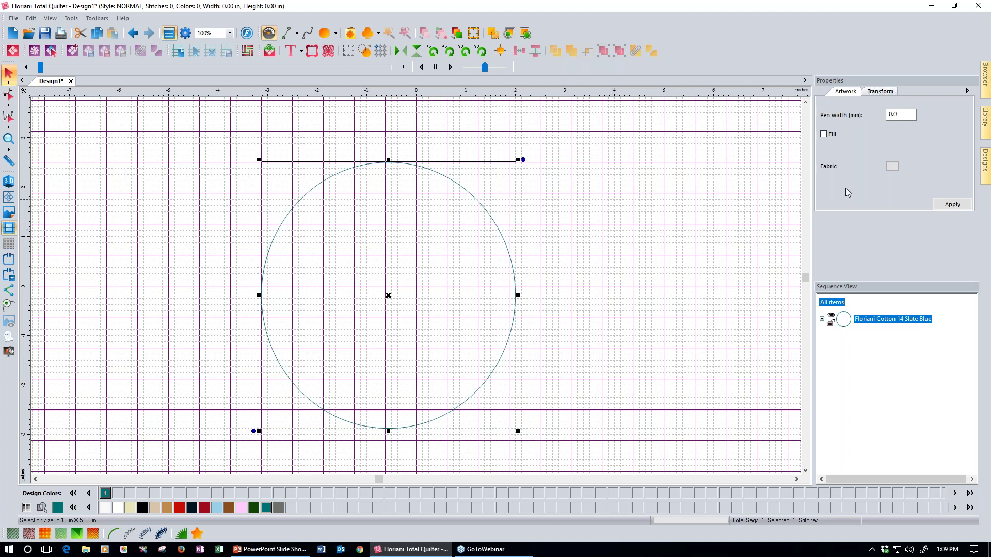
Step: Resize the ellipse to 3.7 in wide and 4 in high and centre it in the design
{"action": "left_click", "coordinate": [878, 92]}
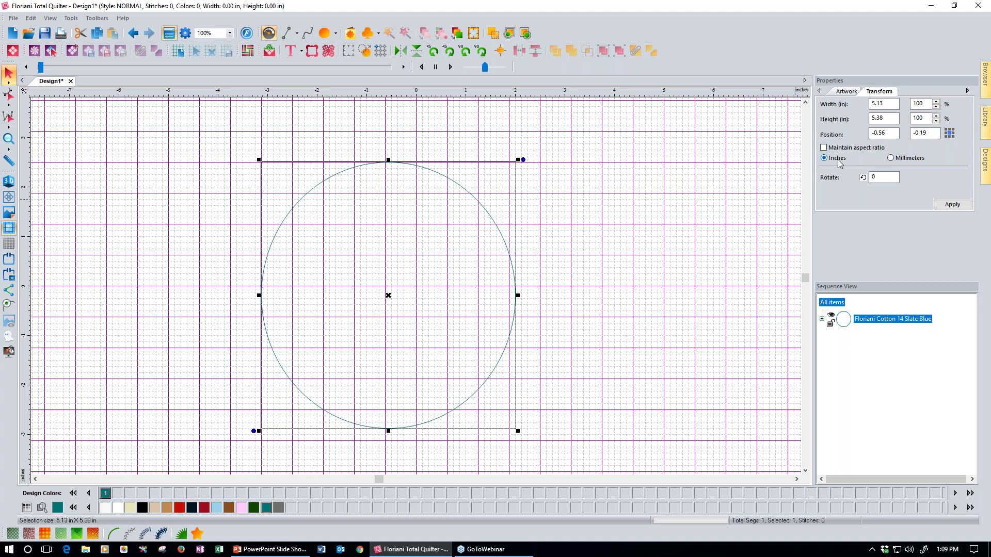
{"action": "left_click", "coordinate": [887, 102]}
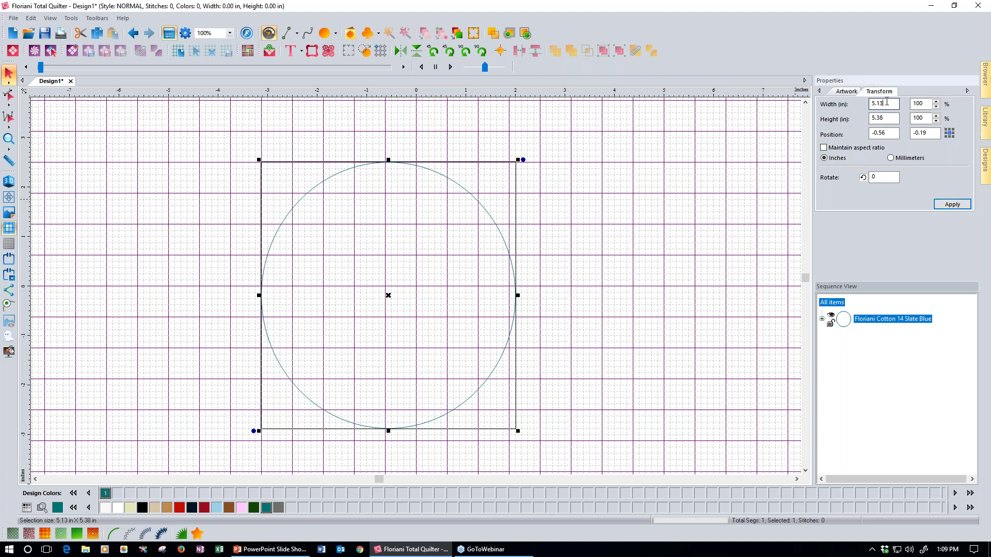
{"action": "double_click", "coordinate": [887, 102]}
{"action": "type", "text": "3.7"}
{"action": "key", "text": "Tab"}
{"action": "type", "text": "4"}
{"action": "left_click", "coordinate": [965, 205]}
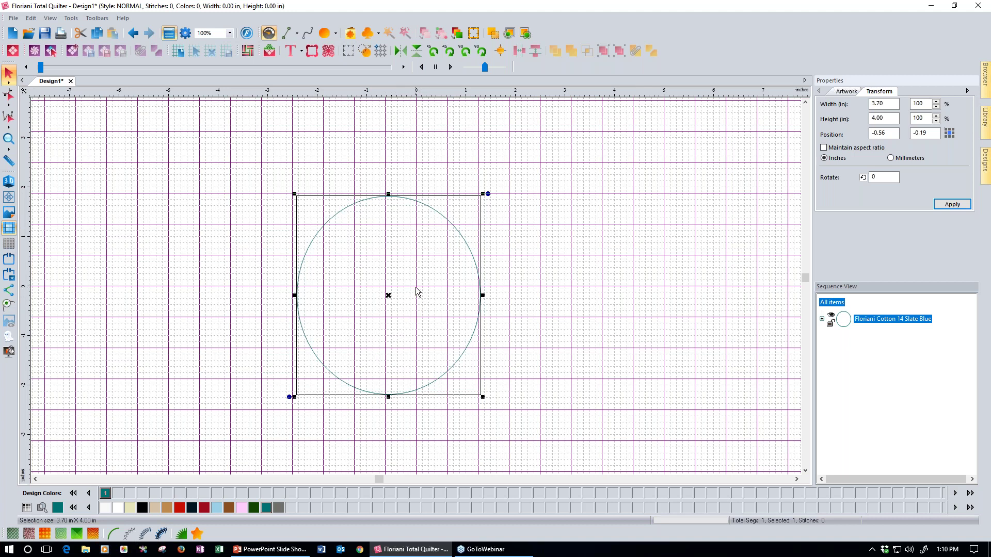
{"action": "left_click", "coordinate": [499, 55]}
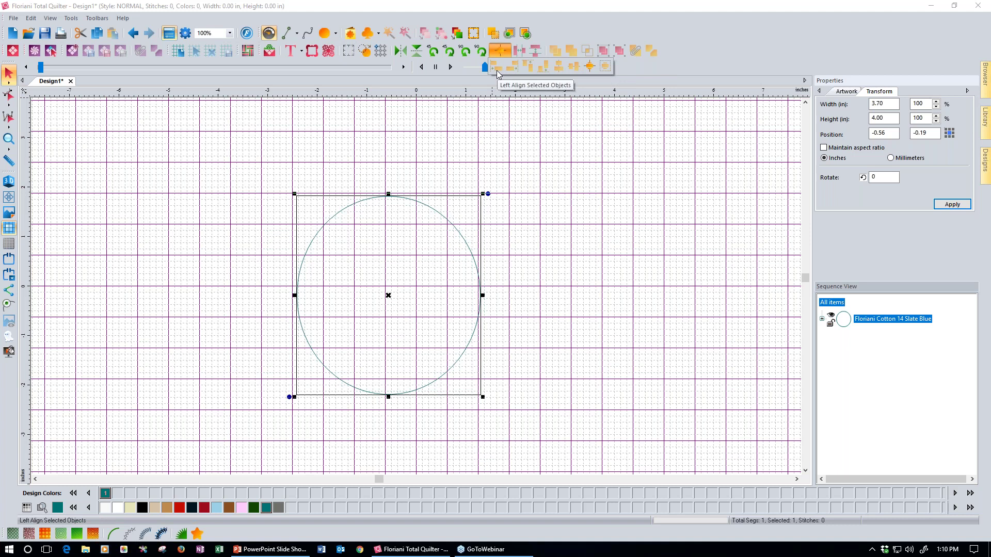
{"action": "left_click", "coordinate": [589, 66]}
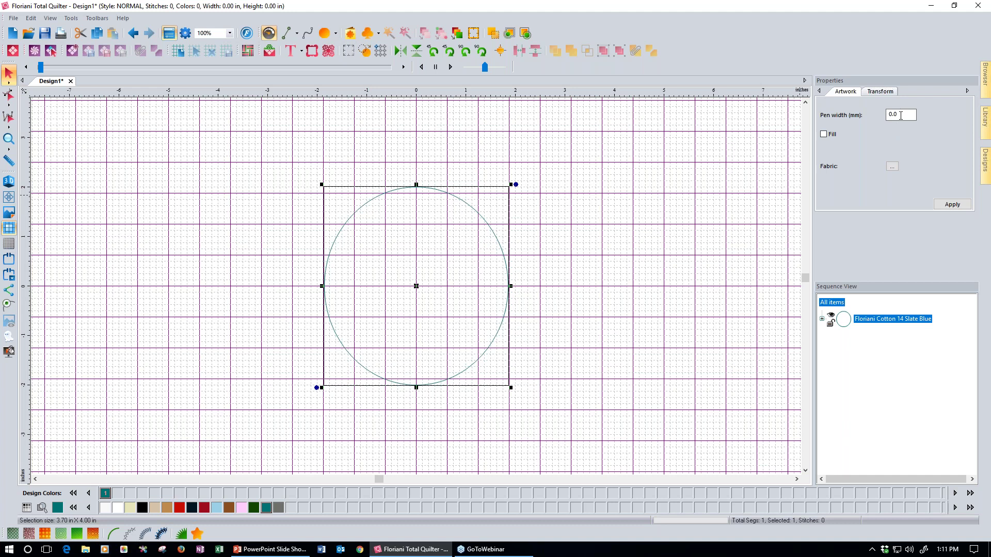
Step: Set the ellipse's pen width to 1 mm and its colour to Floriani Cotton Black (900)
{"action": "left_click", "coordinate": [896, 115]}
{"action": "type", "text": "1"}
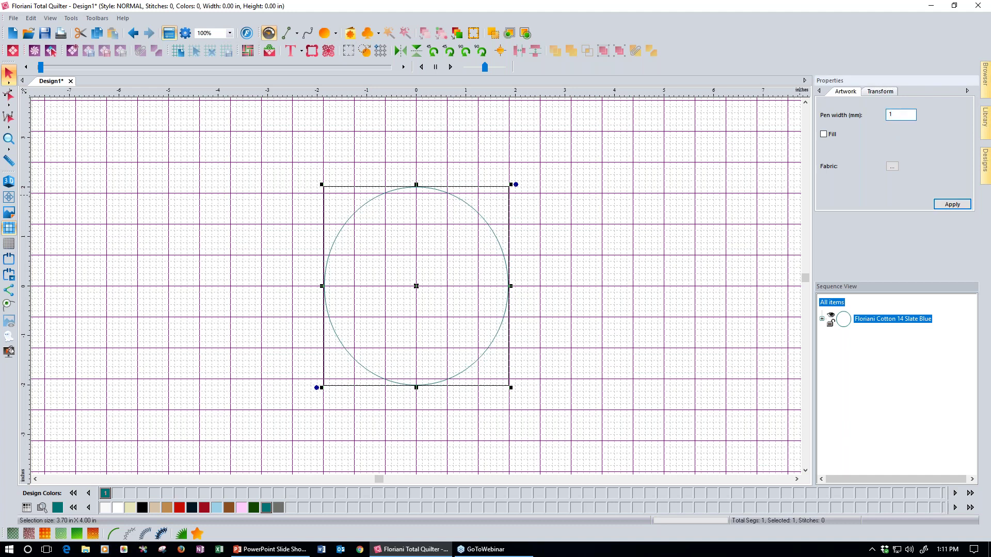
{"action": "left_click", "coordinate": [952, 204]}
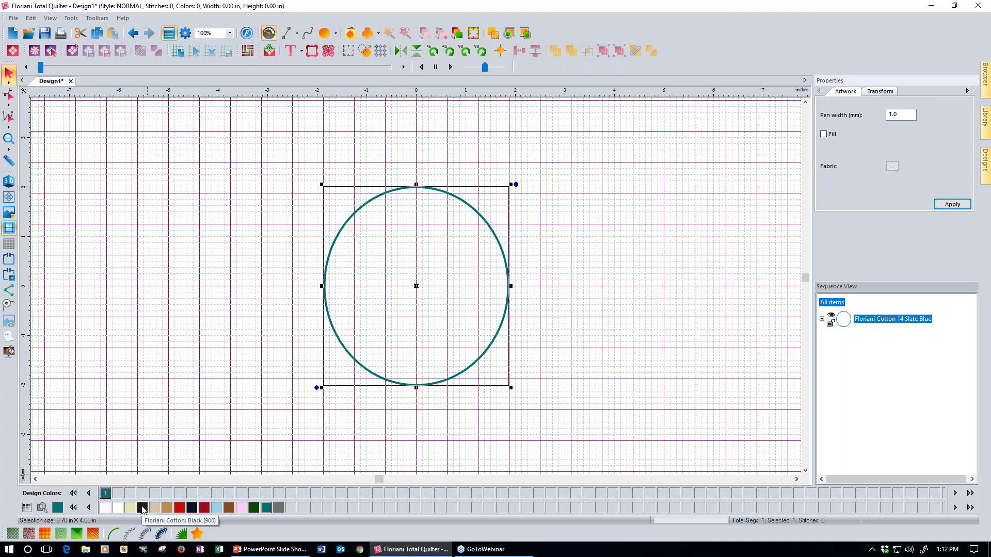
{"action": "left_click", "coordinate": [143, 509]}
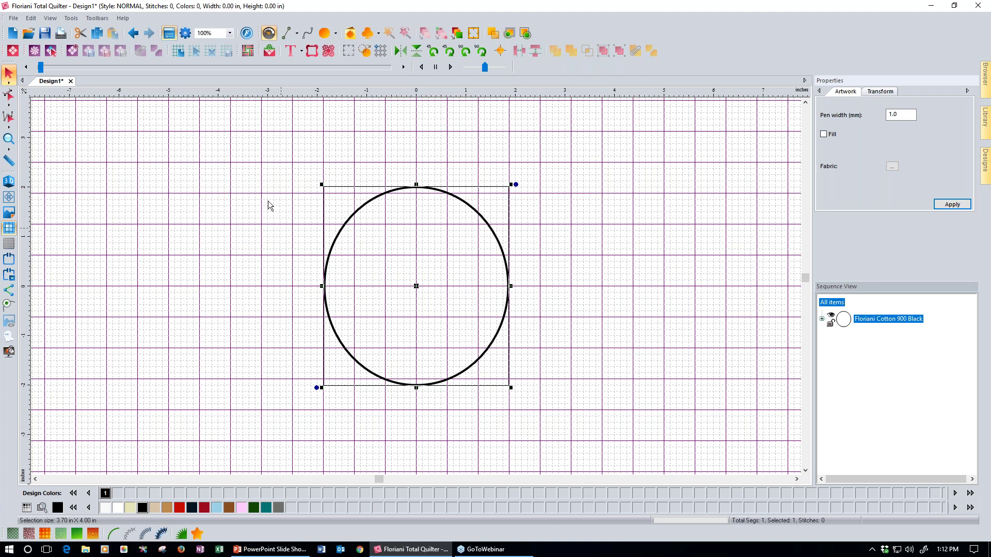
Step: Draw a head circle about 1.25 in across over the ellipse's upper edge, centred horizontally, with a 1 mm pen width
{"action": "left_click", "coordinate": [324, 34]}
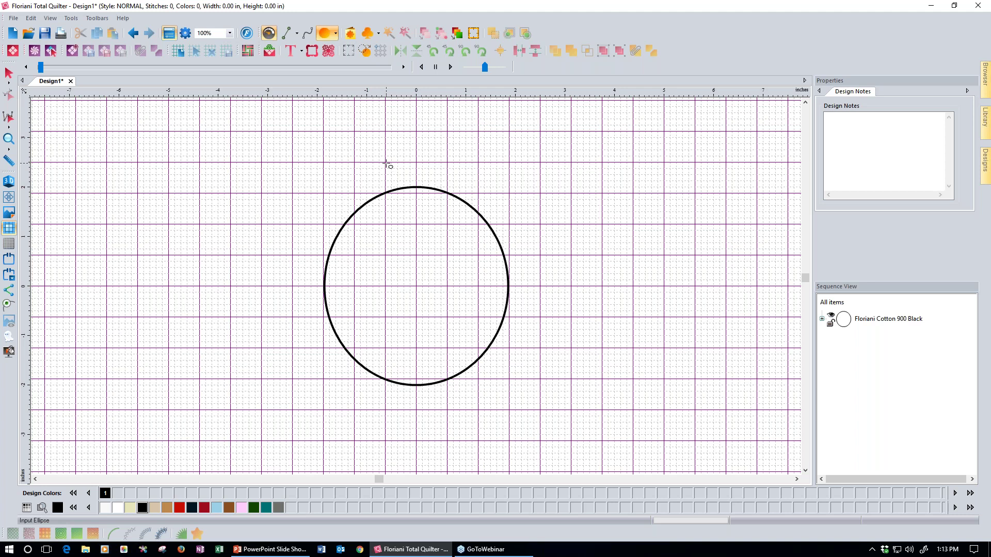
{"action": "left_click_drag", "start_coordinate": [386, 163], "coordinate": [446, 225]}
{"action": "left_click", "coordinate": [445, 224]}
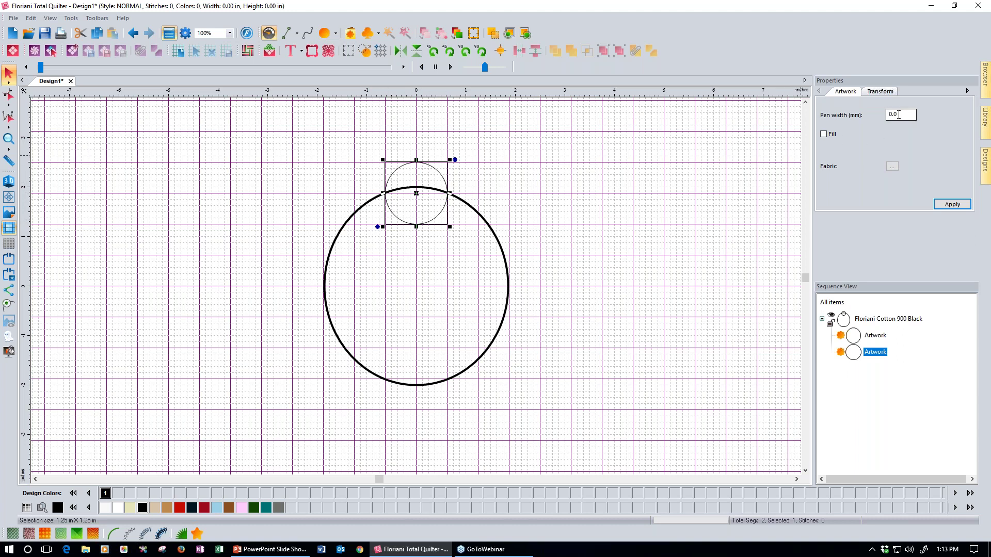
{"action": "left_click_drag", "start_coordinate": [899, 115], "coordinate": [885, 115]}
{"action": "type", "text": "1"}
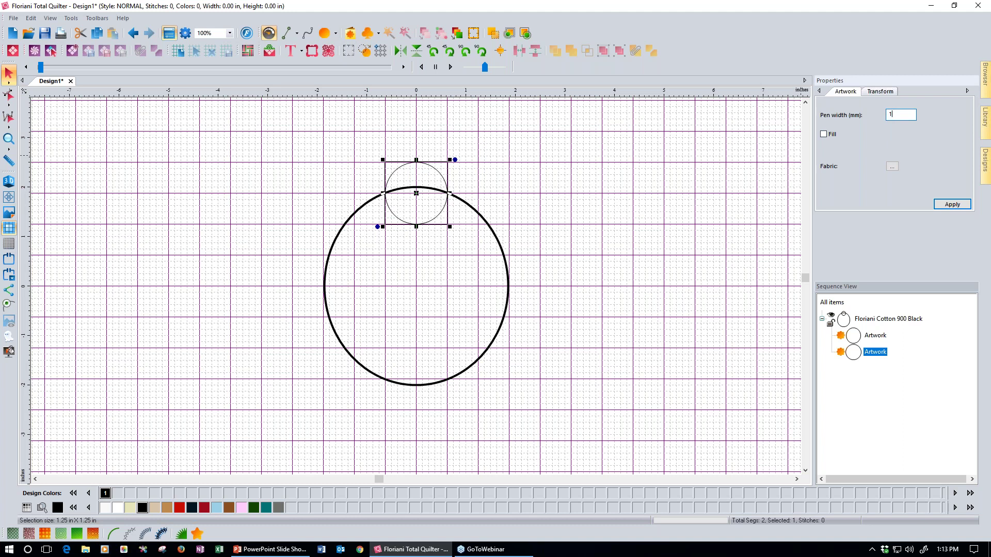
{"action": "left_click", "coordinate": [938, 206]}
{"action": "left_click", "coordinate": [553, 288]}
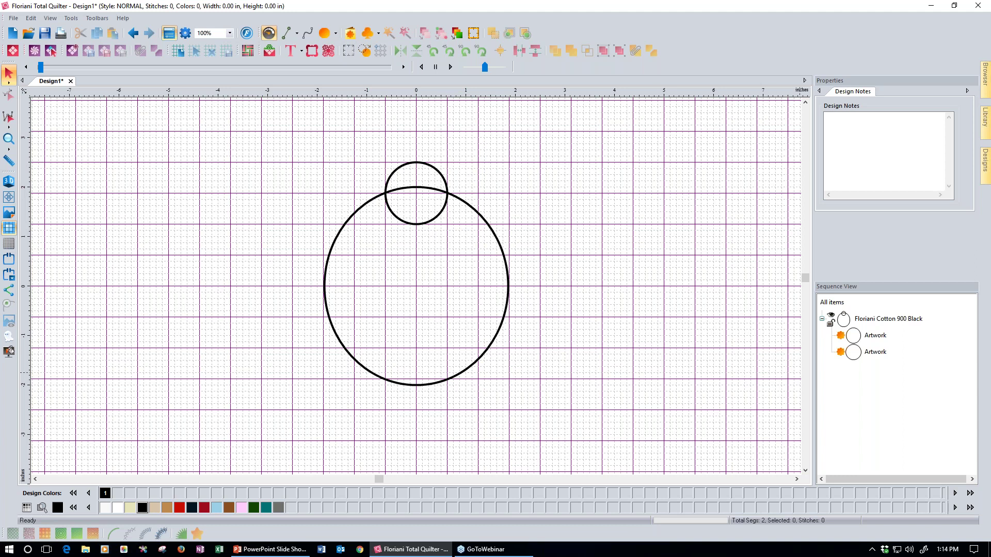
Step: Merge the ellipse and the head circle into one continuous outline and centre it in the design
{"action": "left_click", "coordinate": [838, 304]}
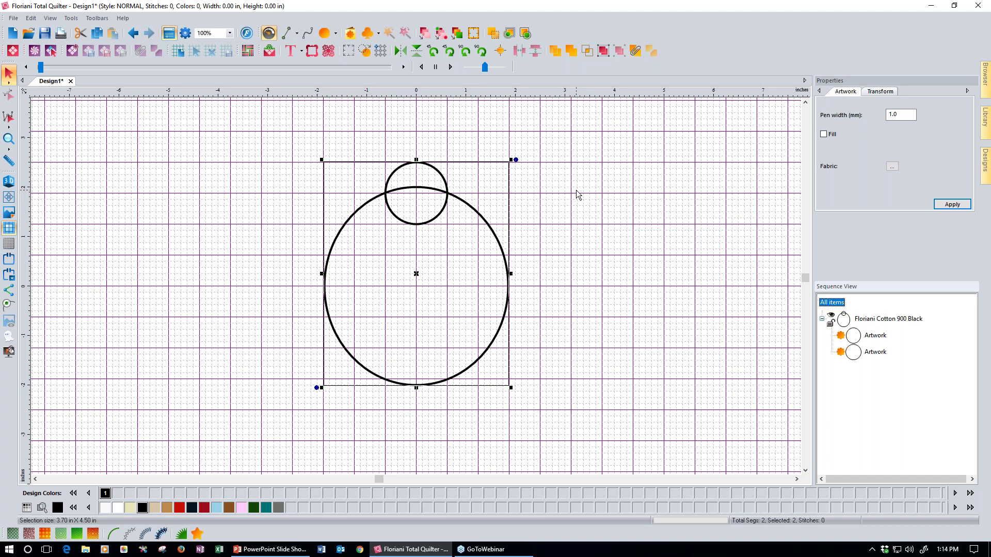
{"action": "left_click", "coordinate": [568, 50]}
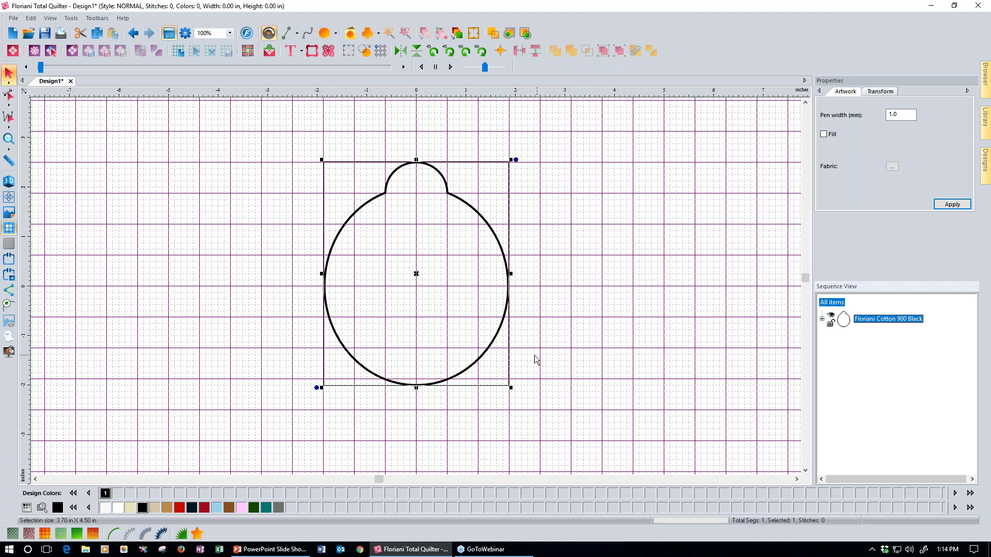
{"action": "left_click", "coordinate": [501, 51]}
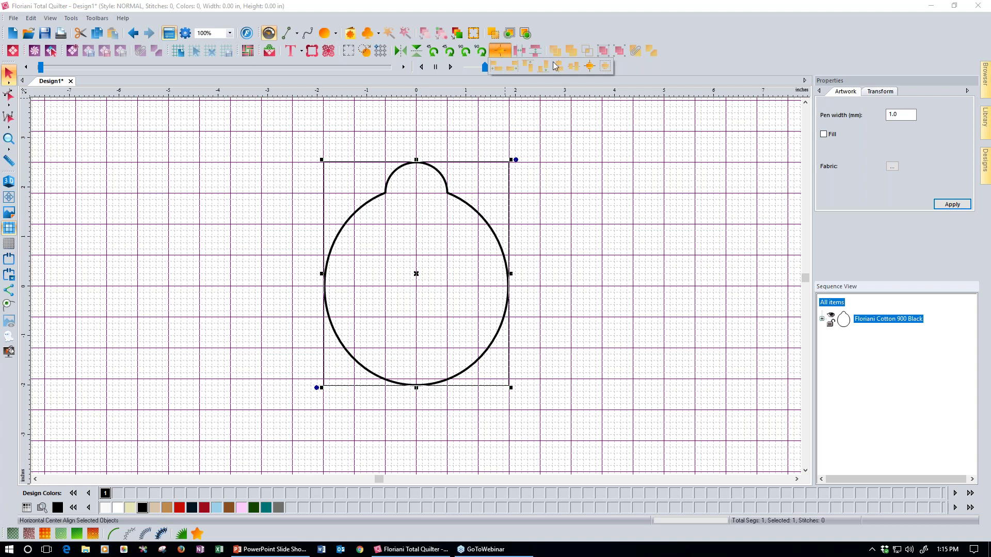
{"action": "left_click", "coordinate": [590, 66]}
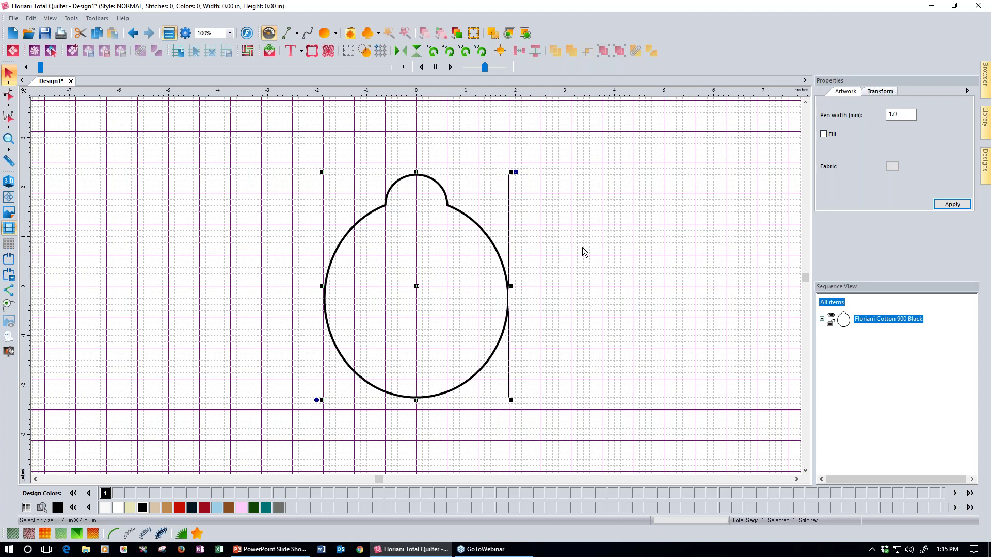
Step: Set the major grid lines to every 4 lines both horizontally and vertically
{"action": "right_click", "coordinate": [543, 96]}
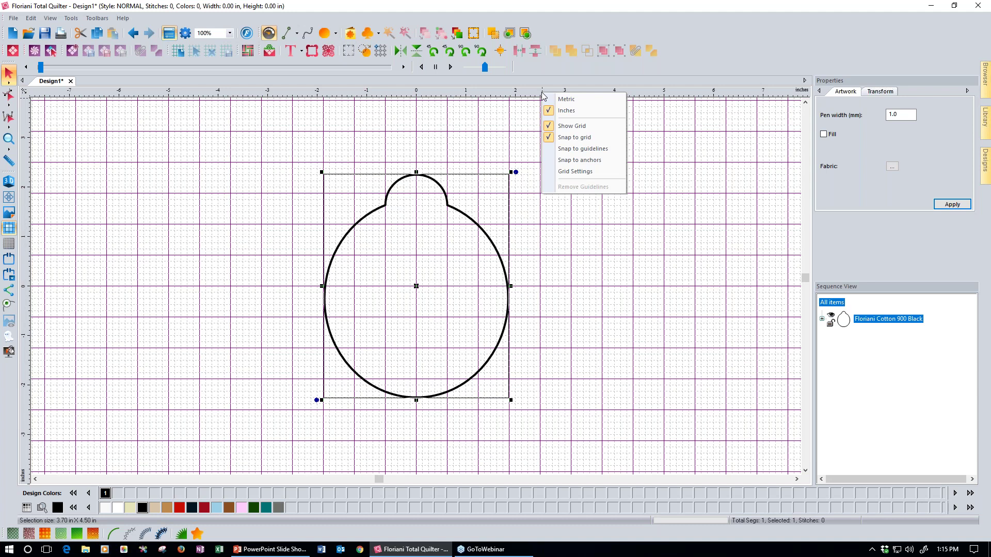
{"action": "left_click", "coordinate": [571, 172]}
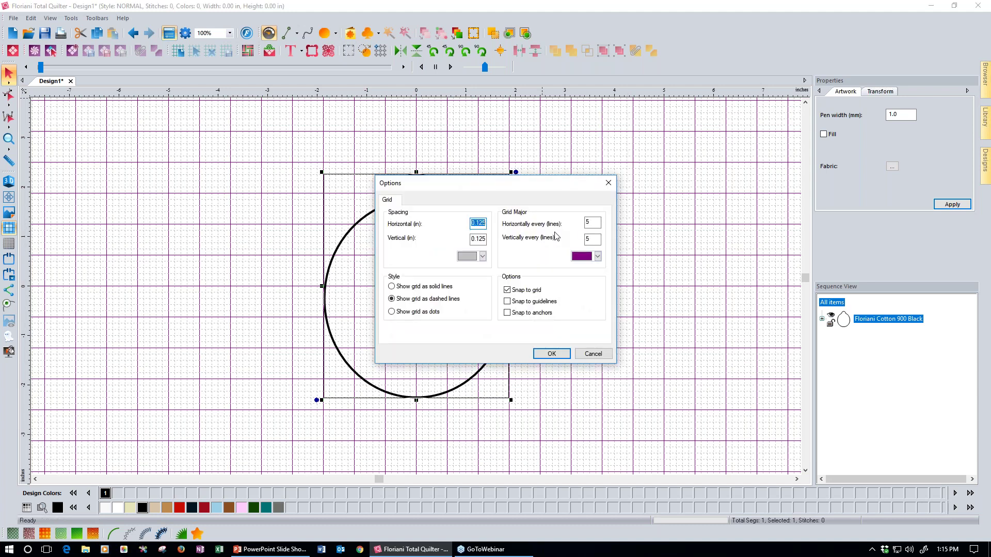
{"action": "double_click", "coordinate": [598, 222]}
{"action": "double_click", "coordinate": [599, 239]}
{"action": "type", "text": "4"}
{"action": "left_click", "coordinate": [556, 358]}
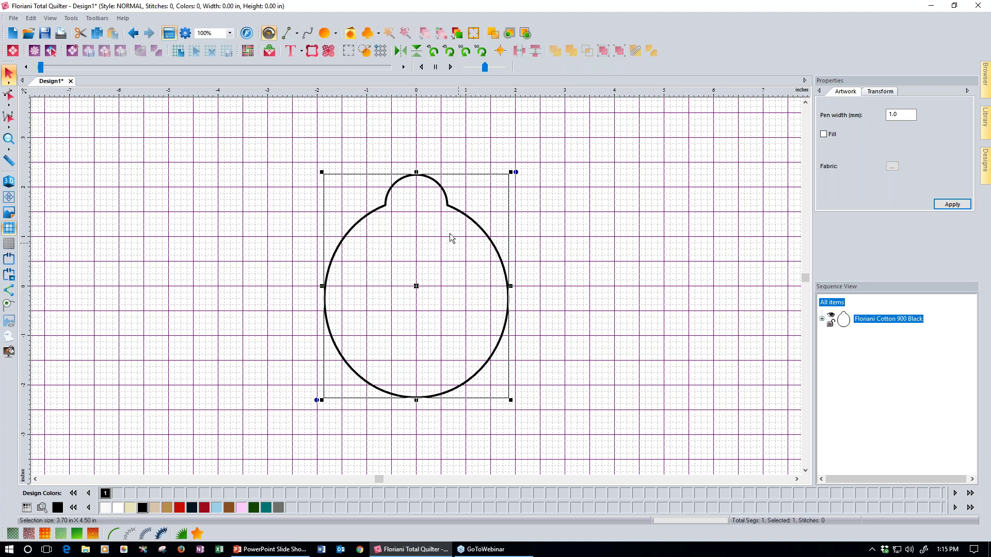
Step: Draw a spot circle about 0.5 in across in the upper right part of the ladybug body
{"action": "left_click", "coordinate": [324, 34]}
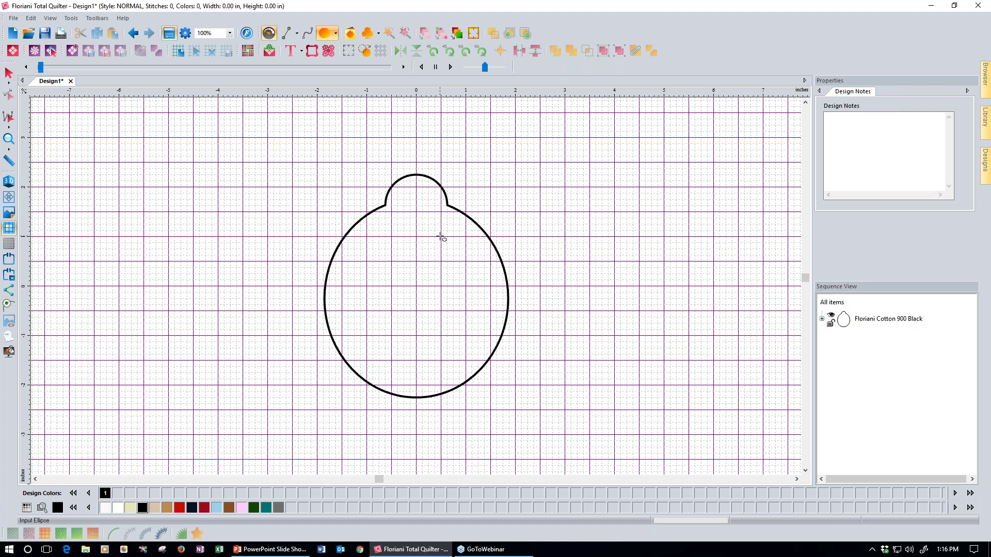
{"action": "left_click_drag", "start_coordinate": [441, 237], "coordinate": [467, 264]}
{"action": "left_click_drag", "start_coordinate": [467, 263], "coordinate": [467, 263]}
{"action": "key", "text": "Escape"}
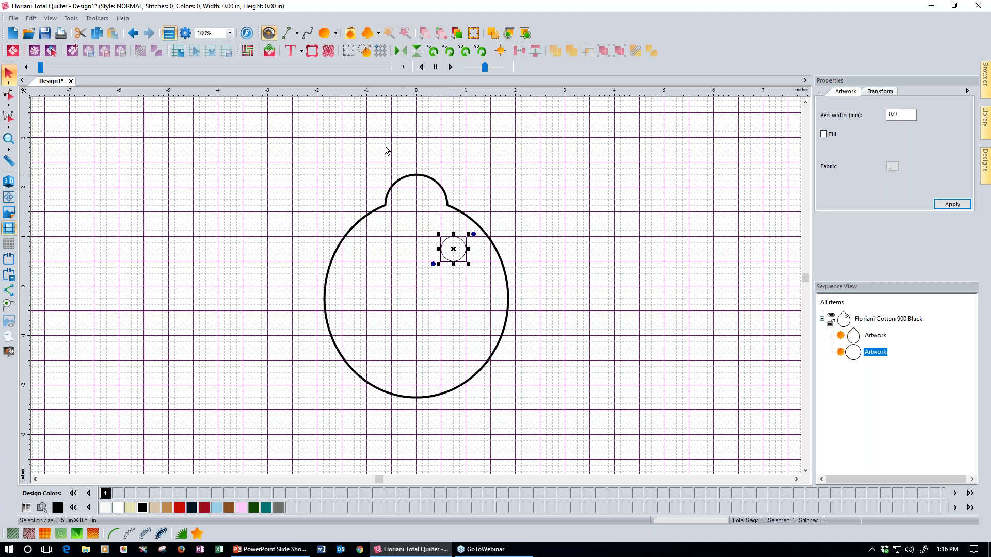
Step: Draw two more spot circles about 0.5 in across on the ladybug body's right half, one at mid-height near the edge and one lower down
{"action": "left_click", "coordinate": [320, 38]}
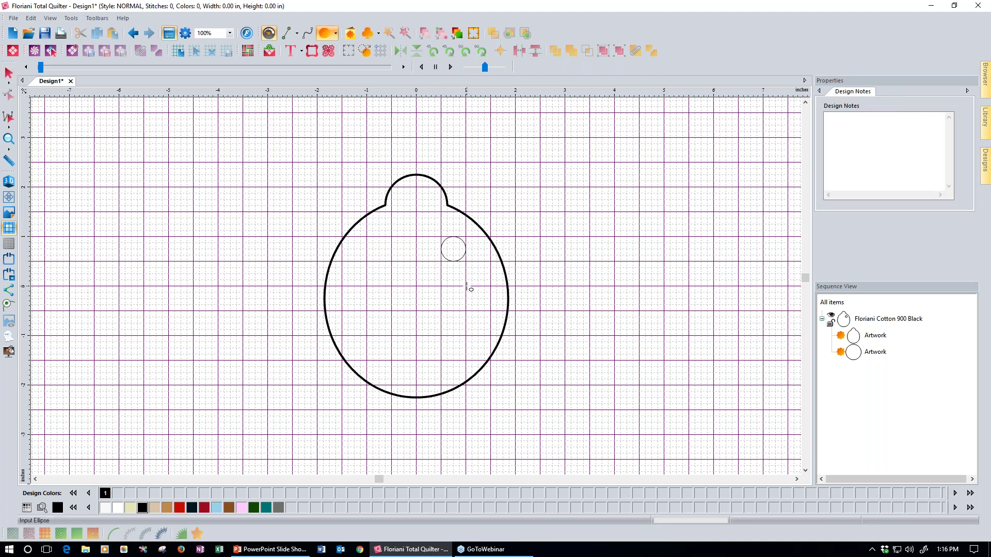
{"action": "left_click_drag", "start_coordinate": [467, 288], "coordinate": [493, 311]}
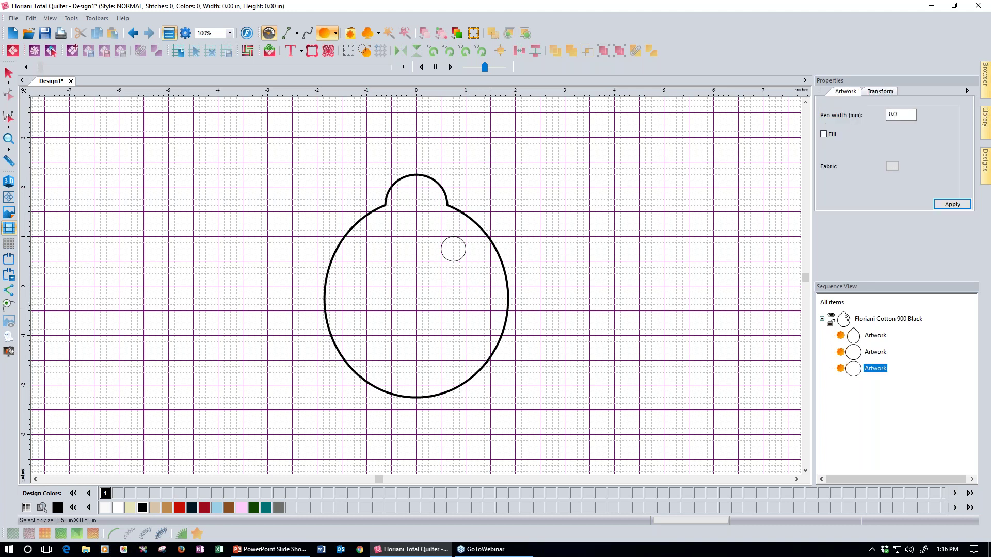
{"action": "left_click", "coordinate": [328, 37]}
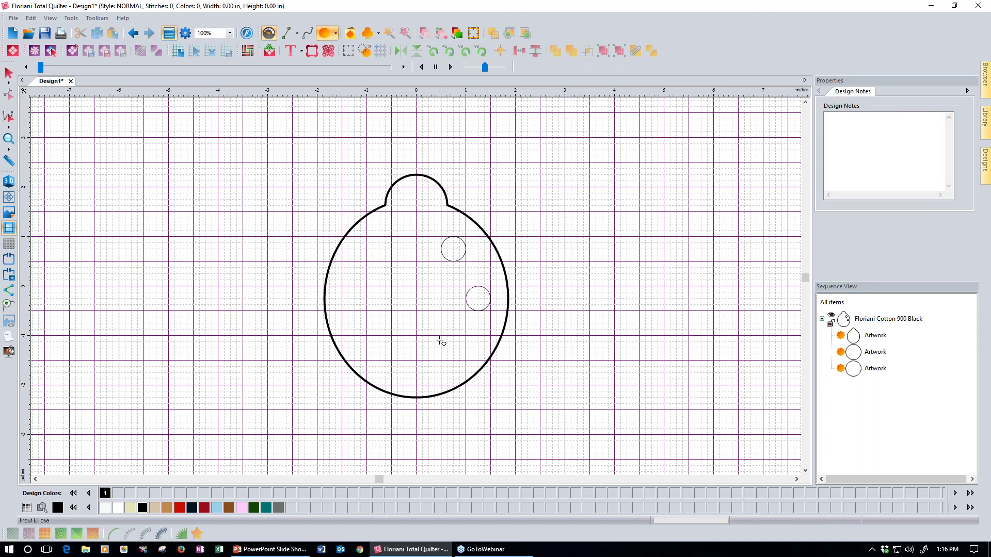
{"action": "key", "text": "Escape"}
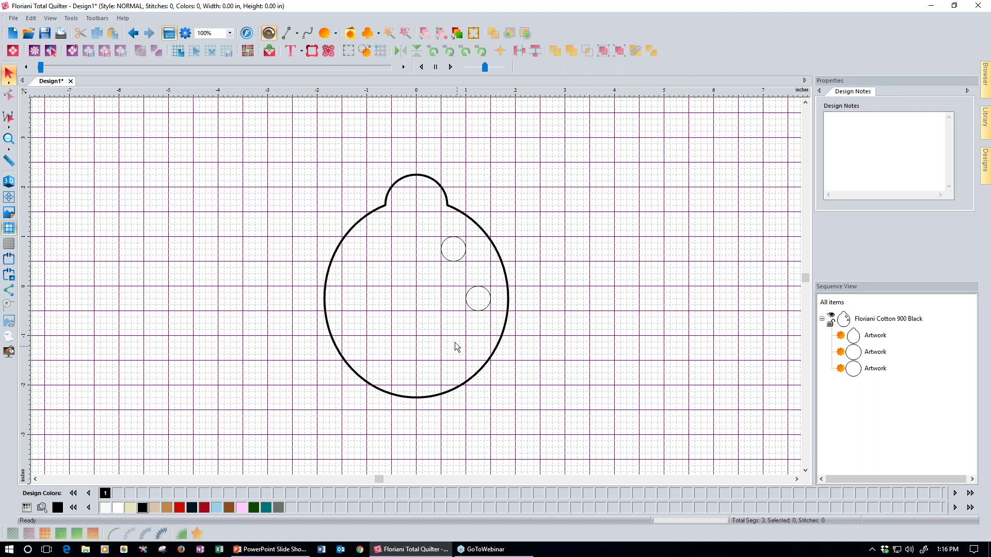
{"action": "left_click", "coordinate": [326, 34]}
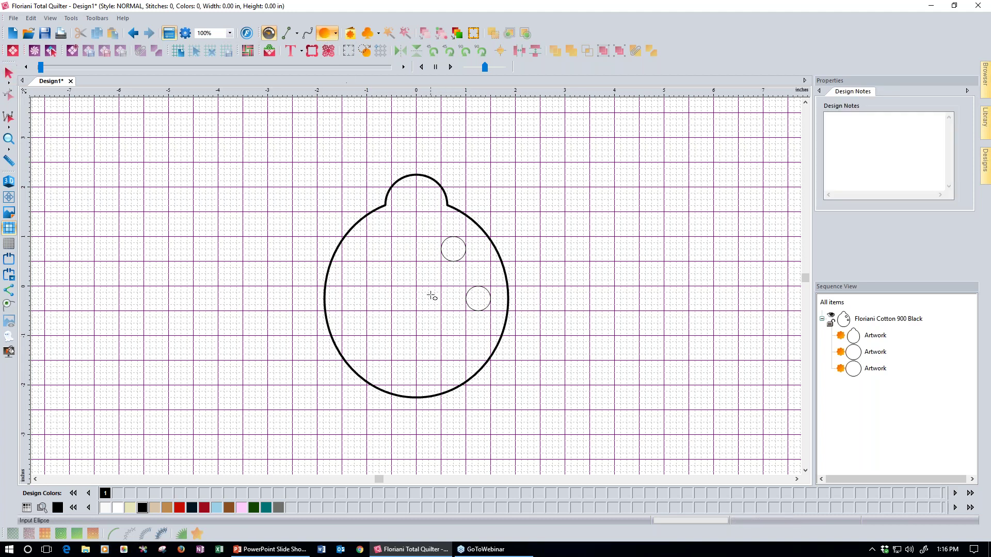
{"action": "left_click_drag", "start_coordinate": [442, 335], "coordinate": [466, 360]}
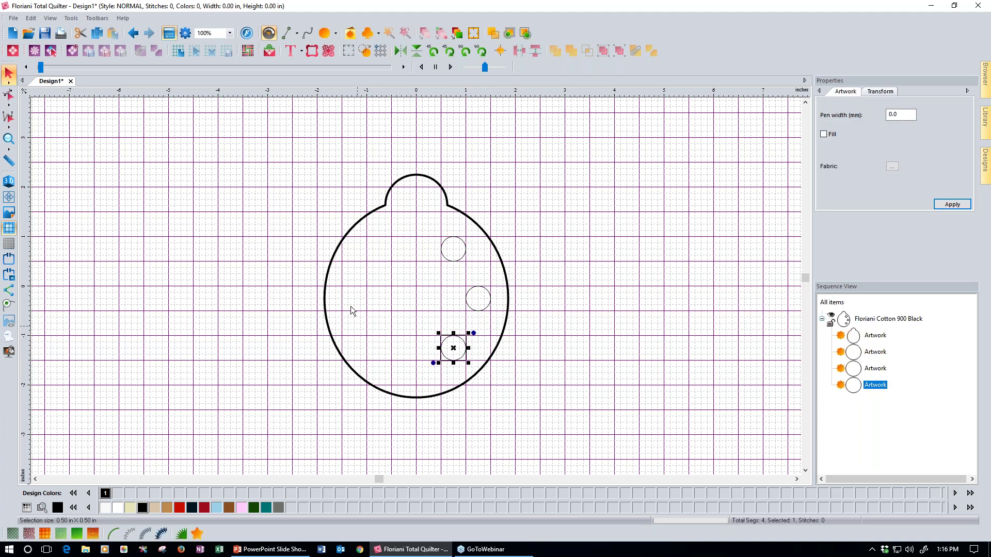
Step: Draw three spot circles about 0.5 in across on the ladybug body's left half, mirroring the positions of the right-hand spots
{"action": "left_click", "coordinate": [325, 34]}
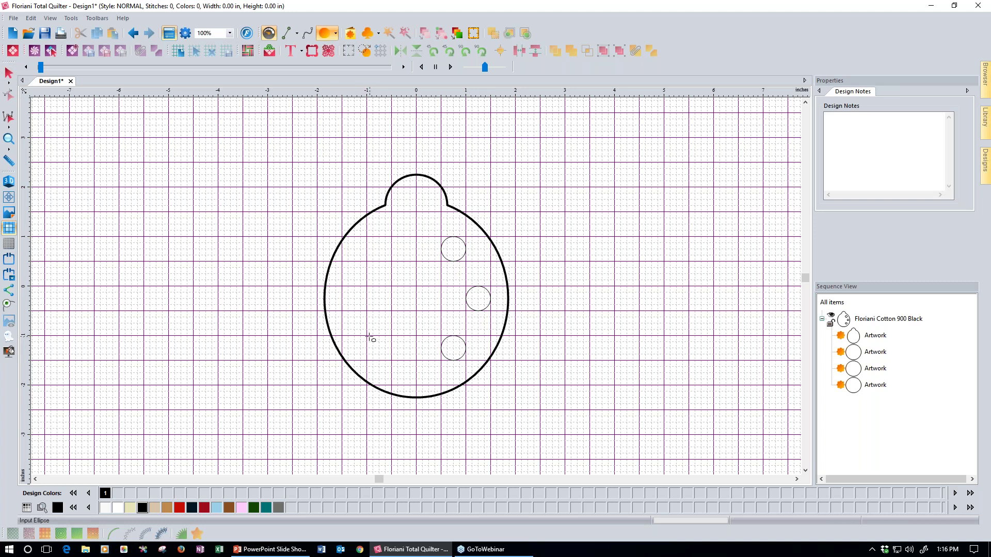
{"action": "left_click_drag", "start_coordinate": [367, 336], "coordinate": [393, 362]}
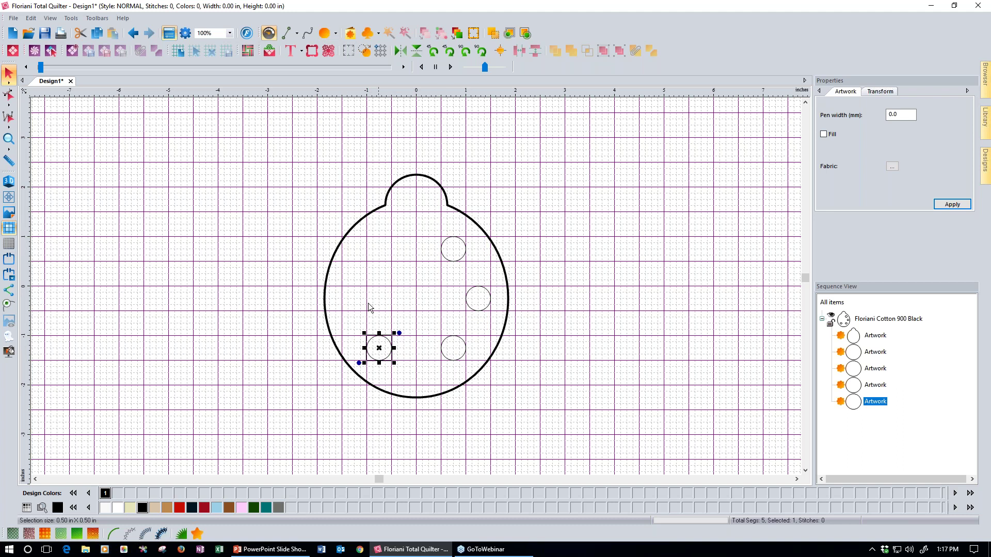
{"action": "left_click", "coordinate": [329, 38]}
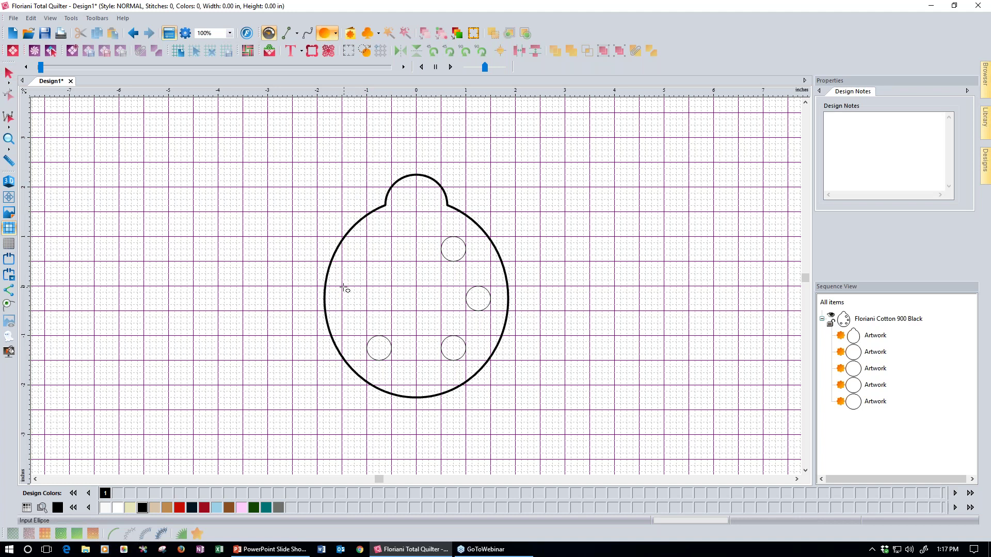
{"action": "key", "text": "Escape"}
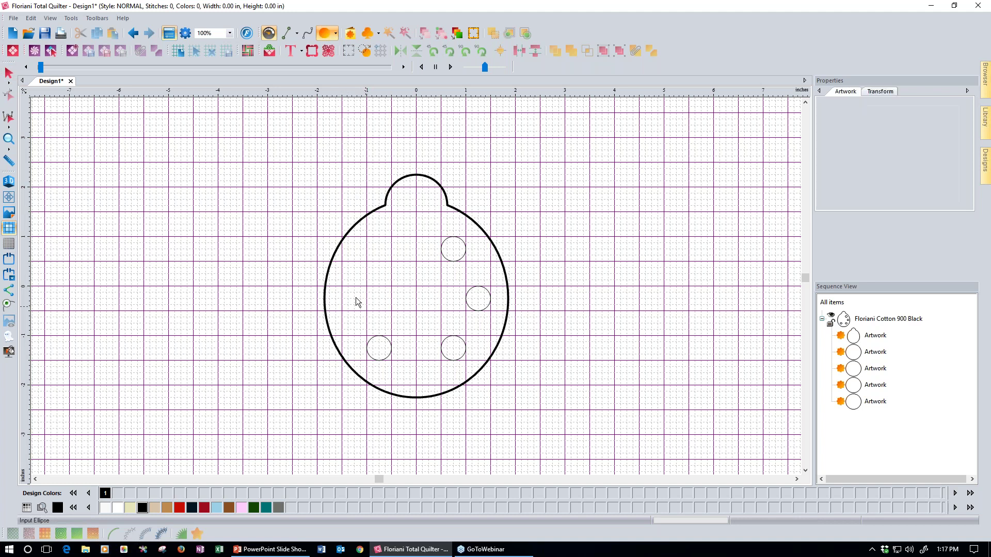
{"action": "key", "text": "e"}
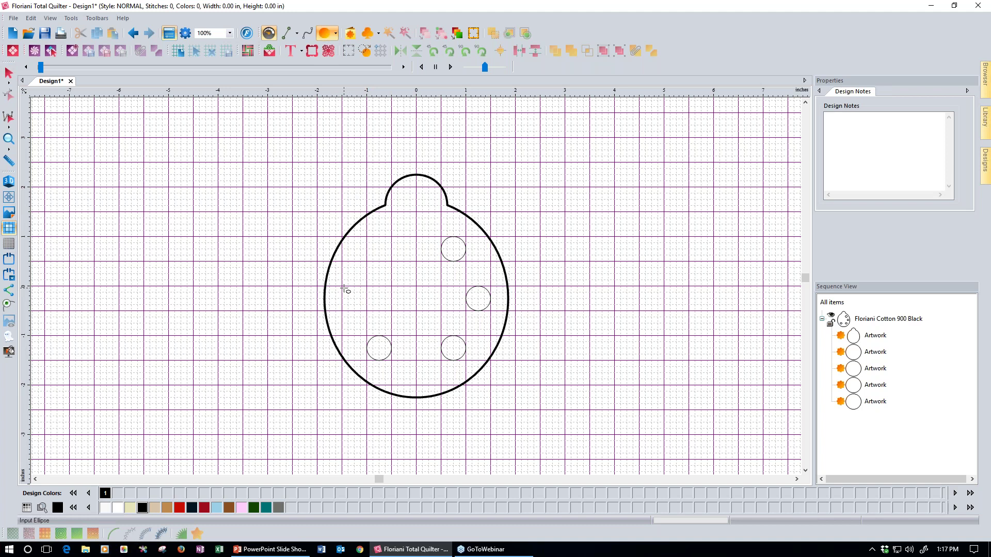
{"action": "left_click_drag", "start_coordinate": [343, 287], "coordinate": [370, 314]}
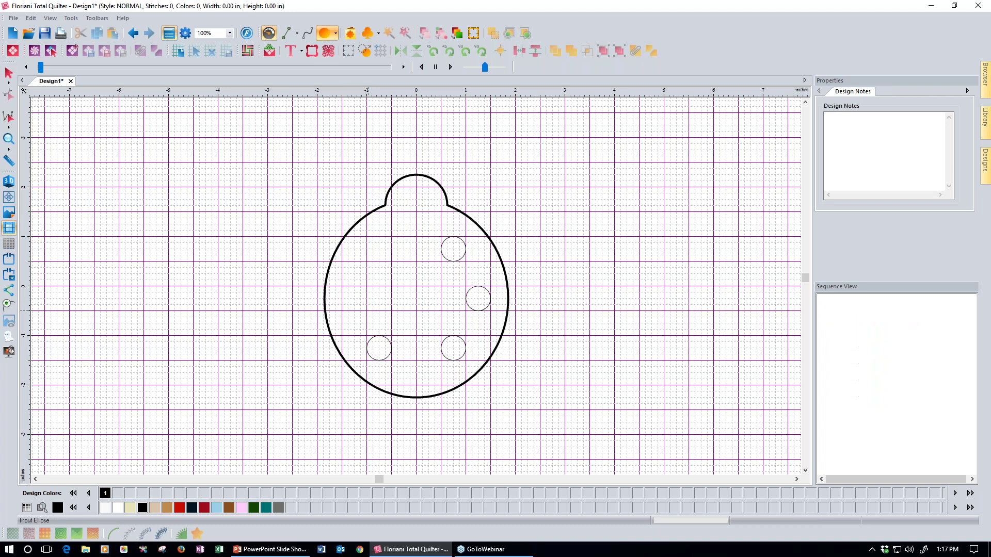
{"action": "key", "text": "e"}
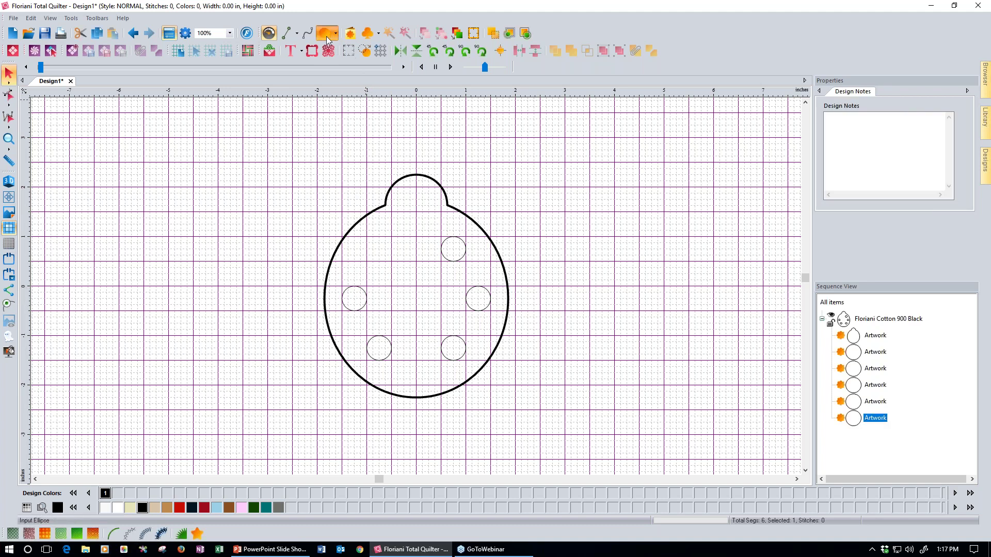
{"action": "left_click_drag", "start_coordinate": [367, 237], "coordinate": [394, 271]}
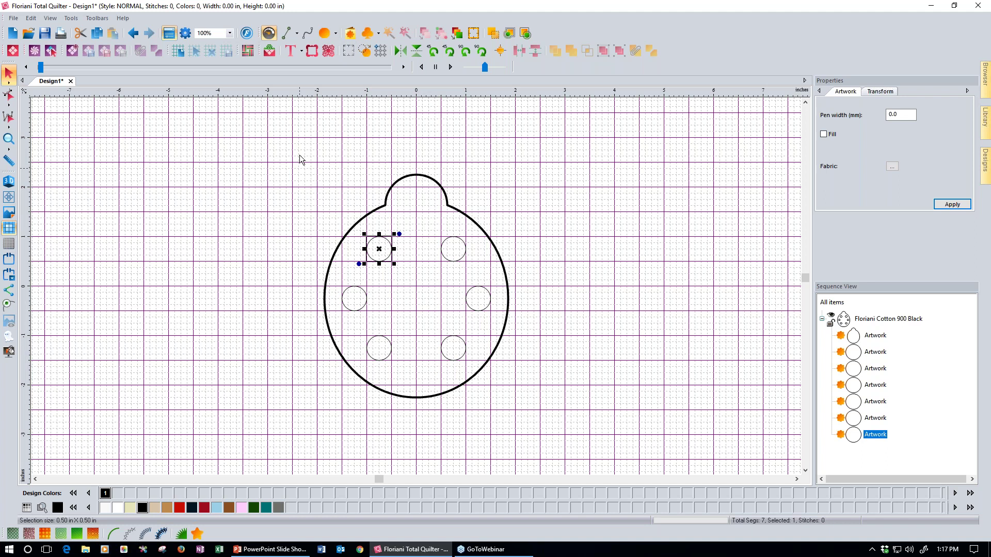
Step: Draw a Sky Blue single-run rectangle about 1 × 4 in down the ladybug's centre with 4 mm stitch length, and turn on the 3D stitch view
{"action": "left_click", "coordinate": [307, 36]}
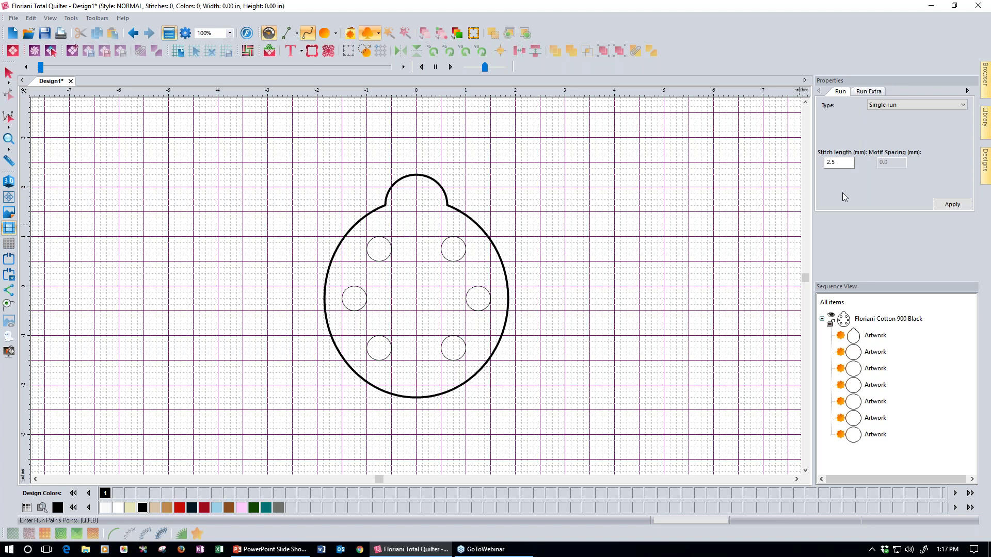
{"action": "left_click", "coordinate": [839, 163]}
{"action": "left_click_drag", "start_coordinate": [841, 162], "coordinate": [817, 171]}
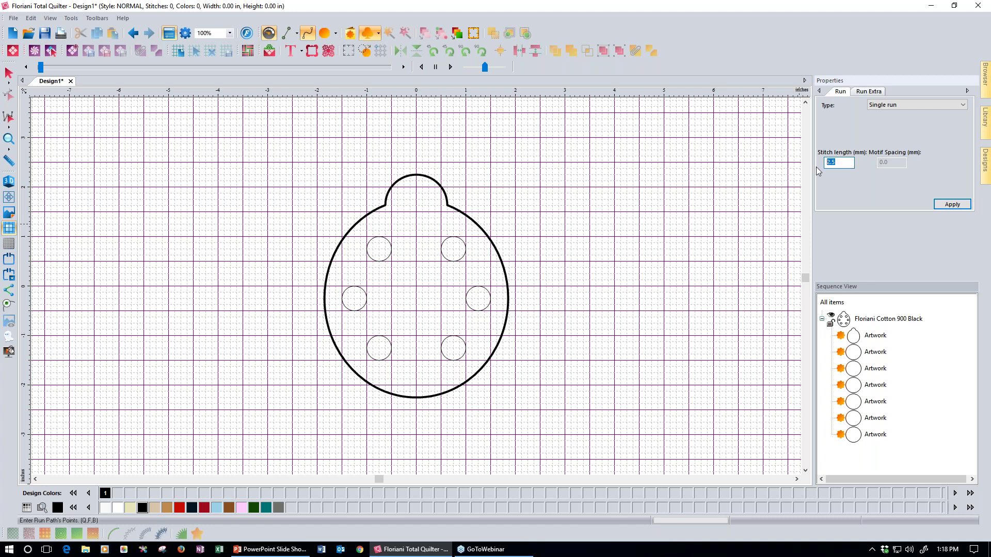
{"action": "type", "text": "4"}
{"action": "left_click", "coordinate": [948, 204]}
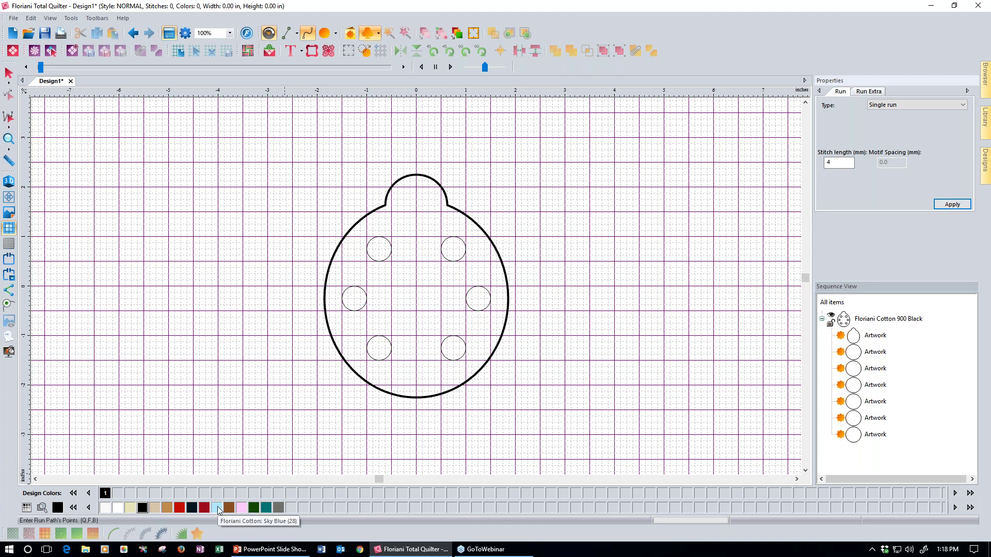
{"action": "left_click", "coordinate": [218, 508]}
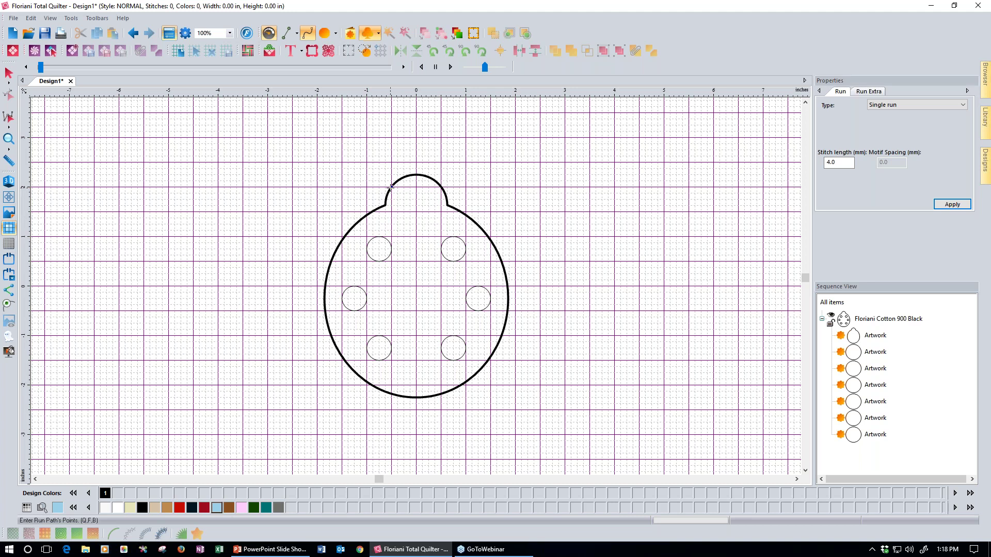
{"action": "left_click", "coordinate": [441, 187]}
{"action": "left_click", "coordinate": [440, 385]}
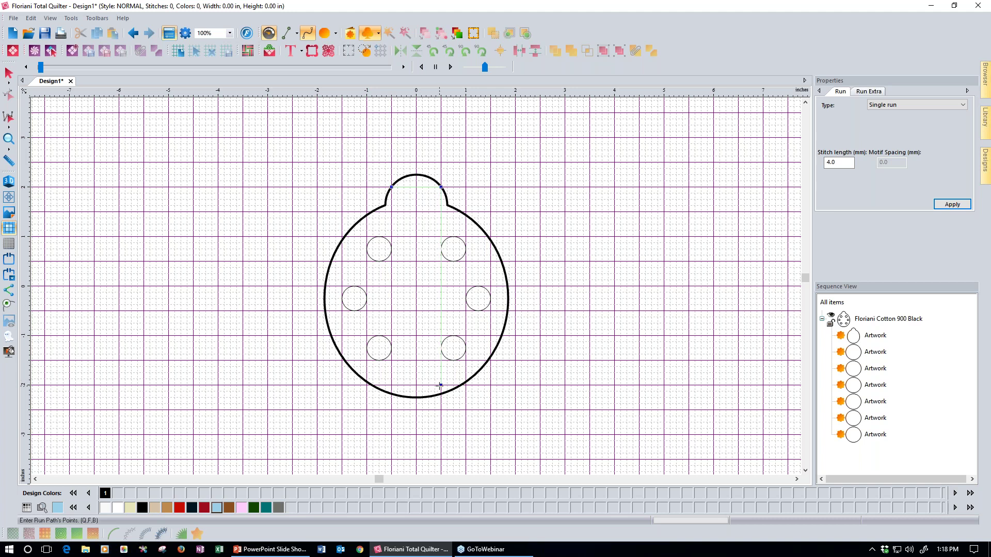
{"action": "left_click", "coordinate": [392, 385]}
{"action": "left_click", "coordinate": [392, 187]}
{"action": "key", "text": "Return"}
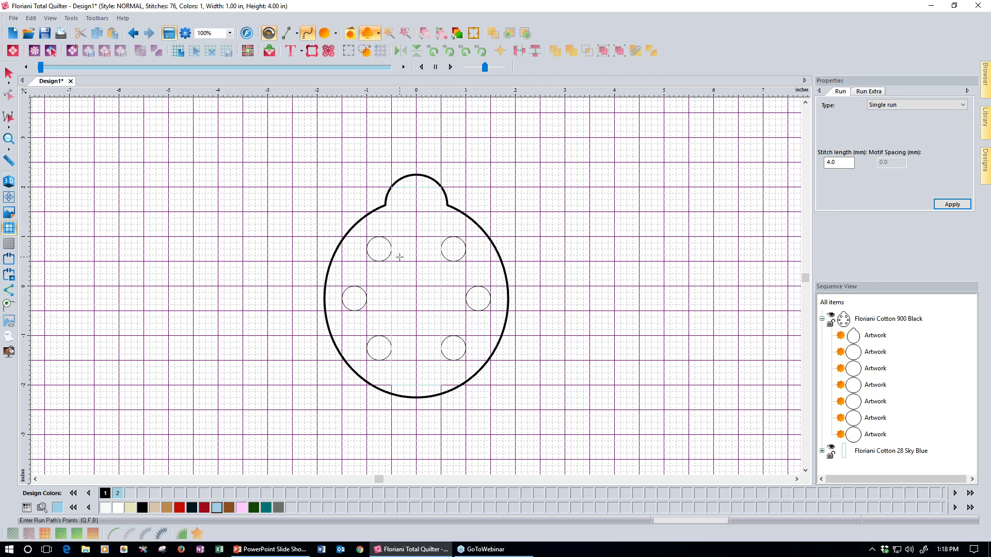
{"action": "left_click", "coordinate": [11, 181]}
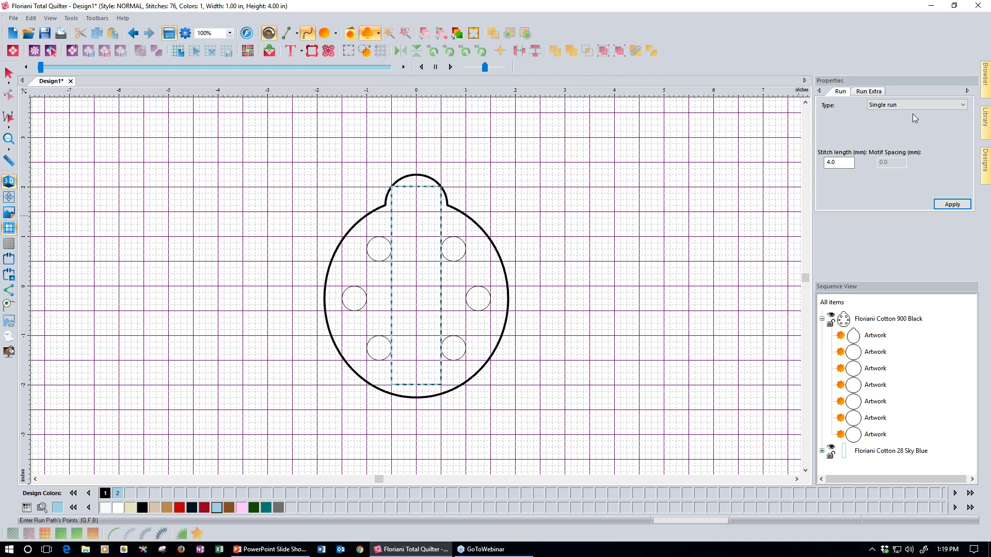
Step: Draw a Light Brown bean-stitch rectangle about 0.75 × 4 in centred inside the blue one, with 3 repeats and 3.0 mm stitch length
{"action": "left_click", "coordinate": [931, 107]}
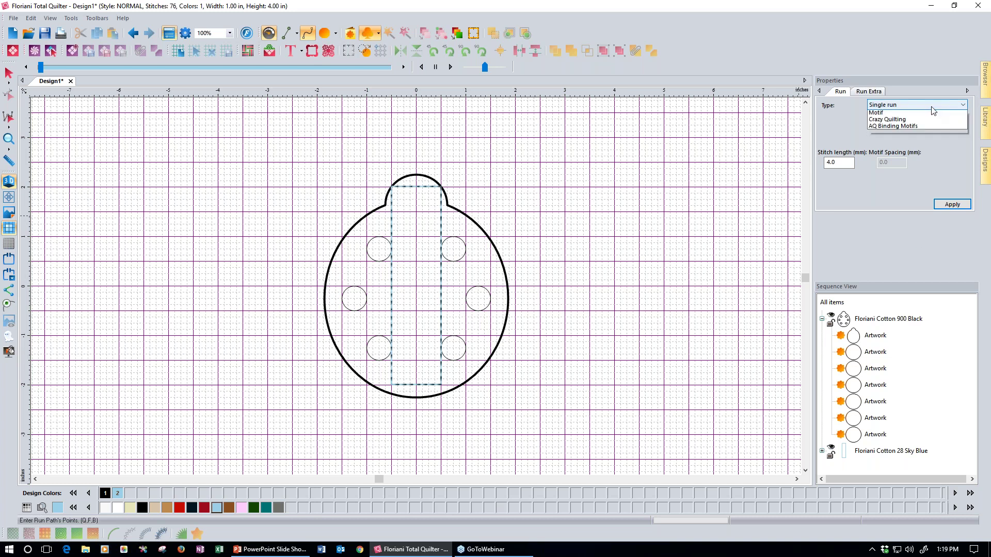
{"action": "left_click", "coordinate": [916, 127]}
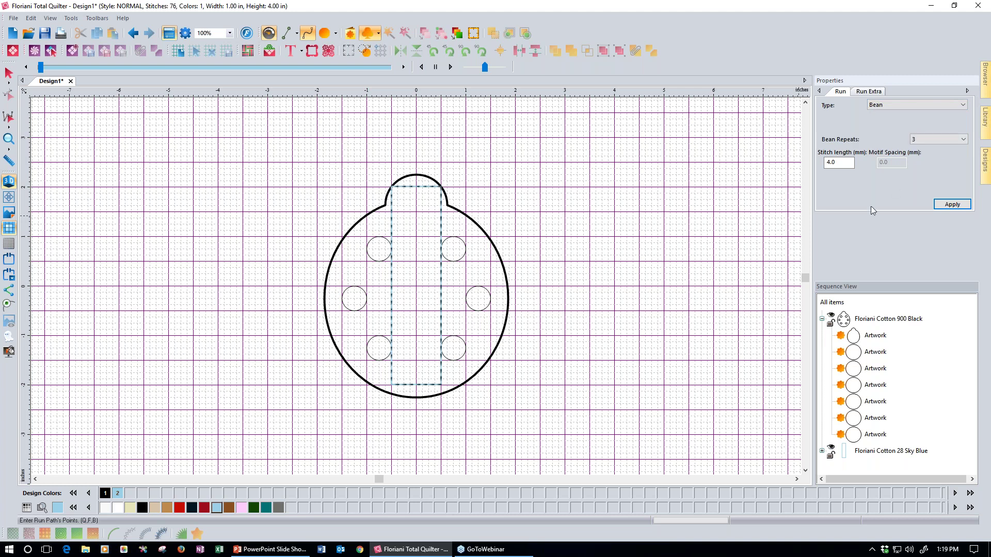
{"action": "double_click", "coordinate": [833, 162]}
{"action": "left_click", "coordinate": [955, 205]}
{"action": "left_click", "coordinate": [166, 507]}
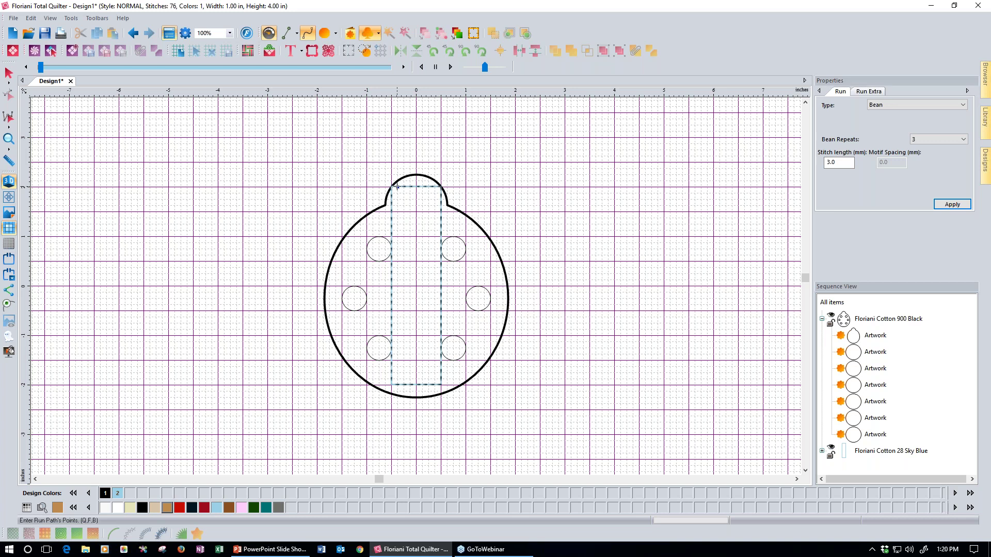
{"action": "left_click", "coordinate": [397, 385]}
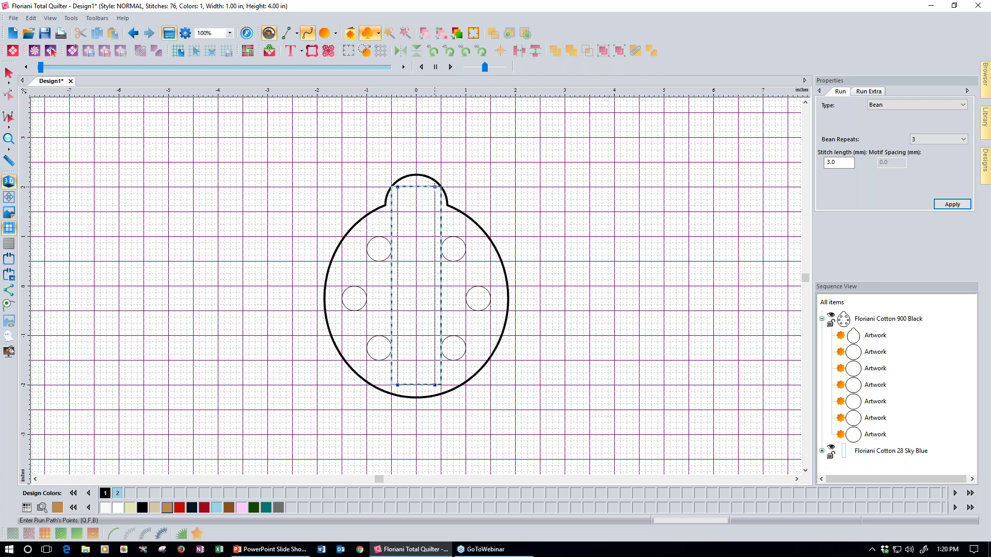
{"action": "left_click", "coordinate": [435, 186]}
{"action": "key", "text": "Return"}
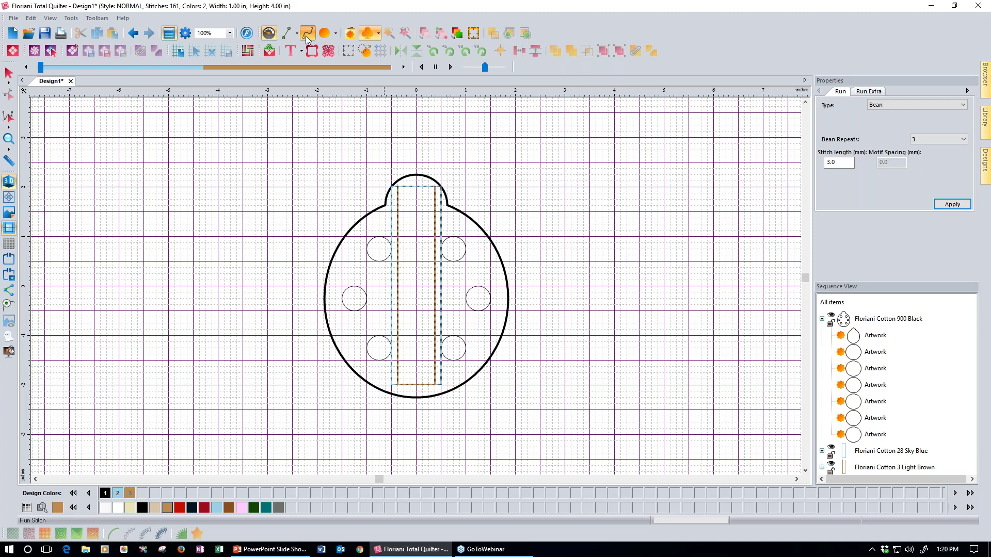
Step: Draw a grey horizontal single-run line about 1.75 in long across the body along the rectangles' lower edge, with 2.5 mm stitch length
{"action": "left_click", "coordinate": [330, 58]}
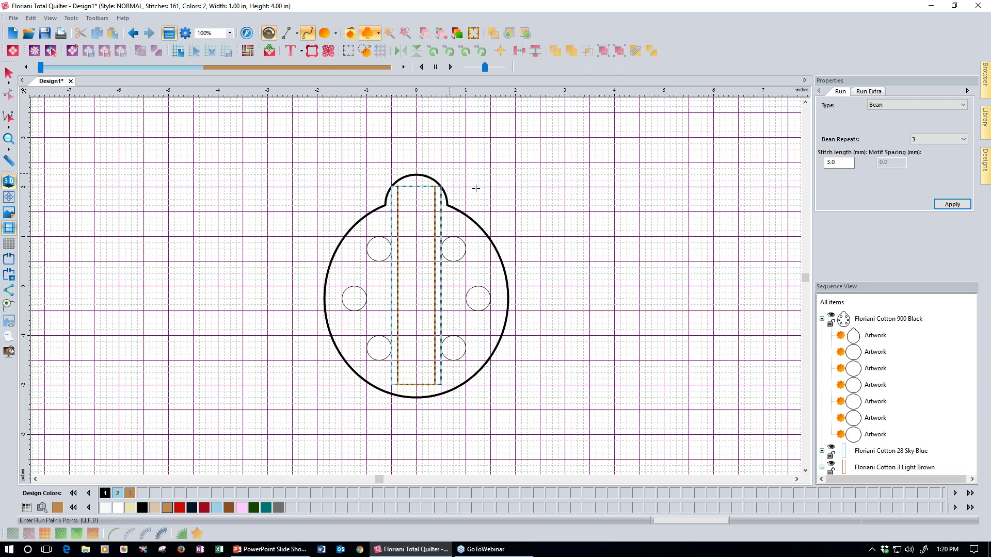
{"action": "left_click", "coordinate": [956, 107]}
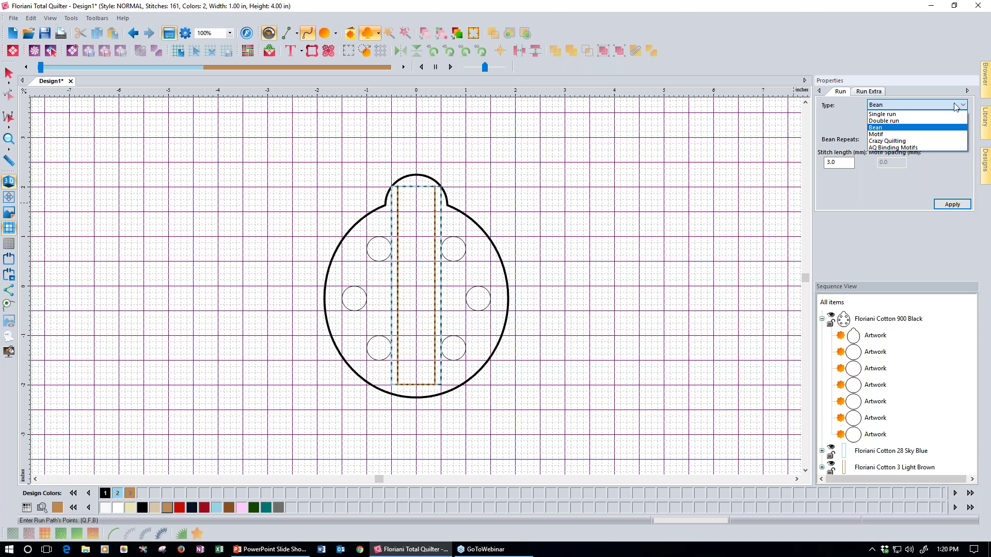
{"action": "left_click", "coordinate": [923, 115]}
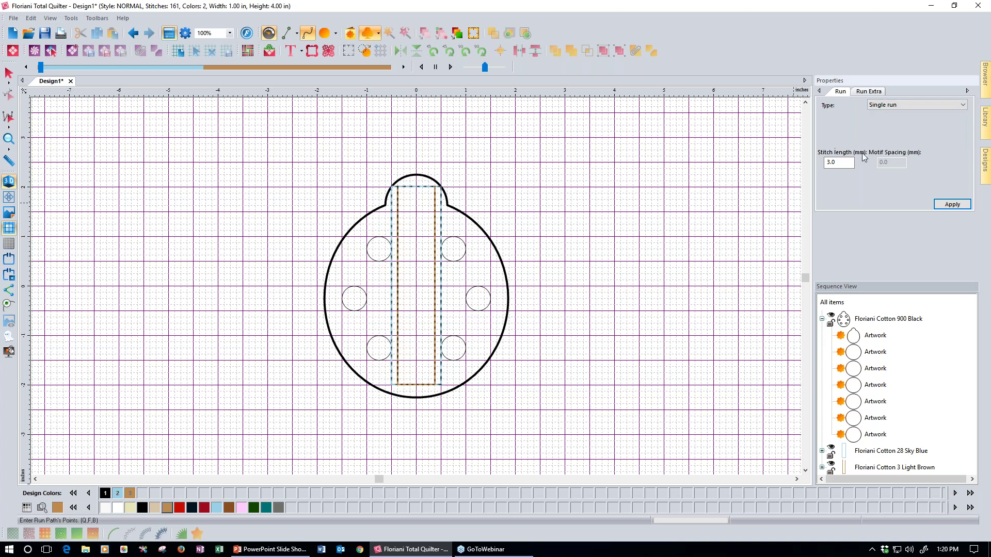
{"action": "double_click", "coordinate": [832, 162]}
{"action": "type", "text": "2.5"}
{"action": "left_click", "coordinate": [937, 206]}
{"action": "left_click", "coordinate": [278, 510]}
{"action": "left_click", "coordinate": [459, 385]}
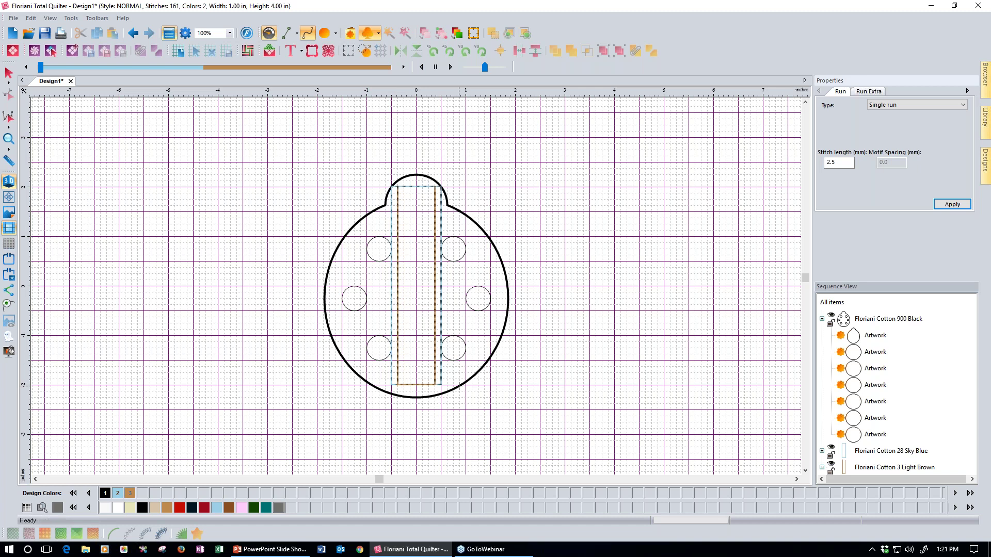
{"action": "left_click", "coordinate": [373, 385]}
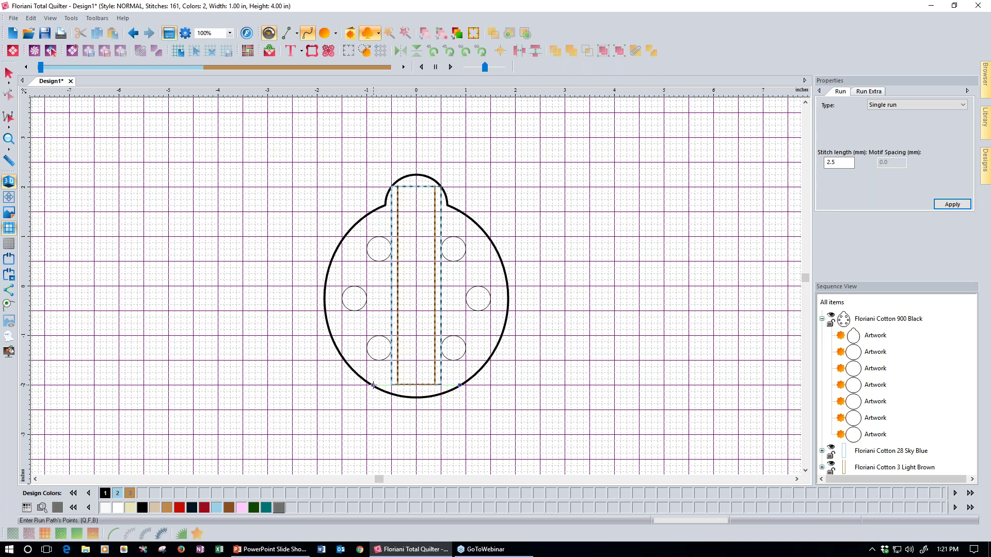
{"action": "key", "text": "Return"}
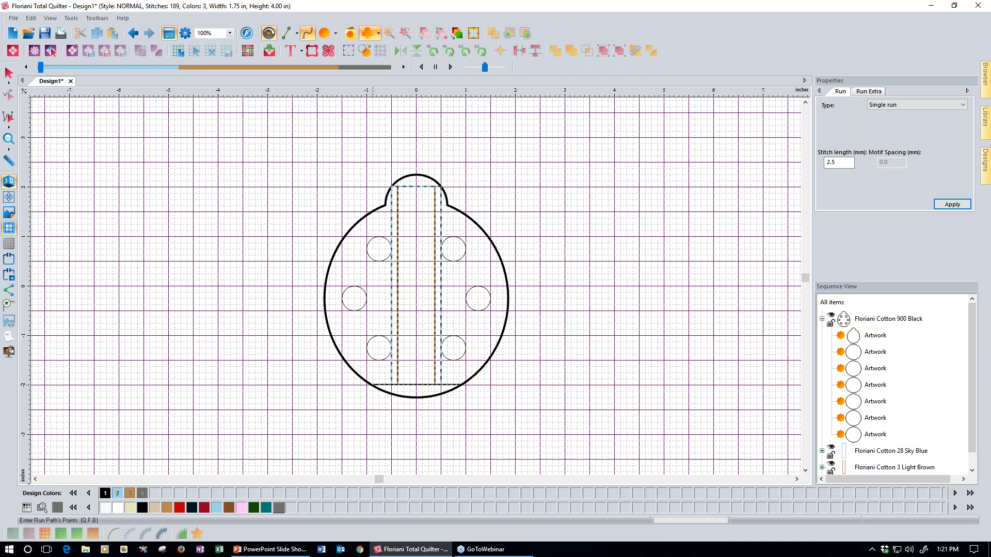
Step: Draw a teal single-run line about 4.38 in long along the brown rectangle's left side, between the body's lower outline and the head outline
{"action": "left_click", "coordinate": [266, 509]}
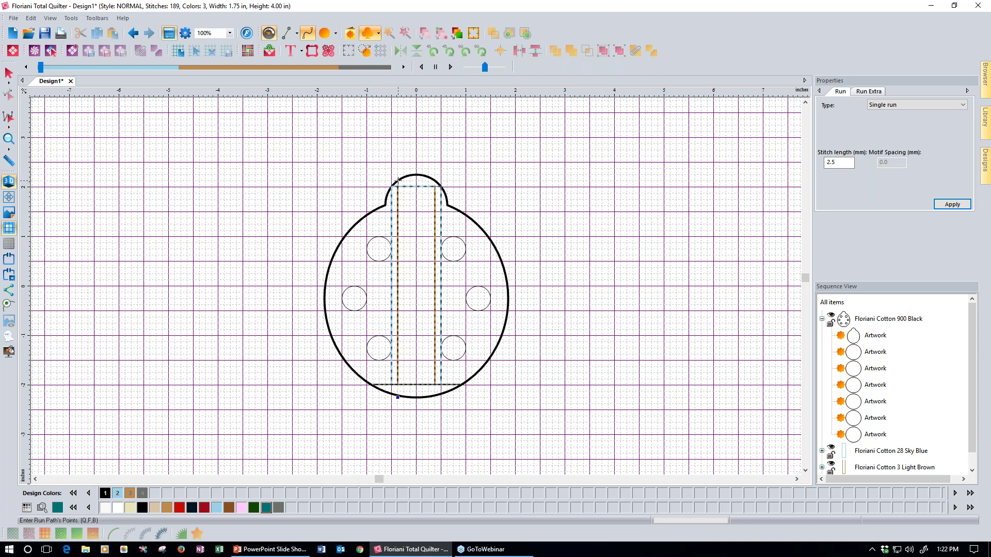
{"action": "left_click", "coordinate": [398, 180]}
{"action": "key", "text": "Return"}
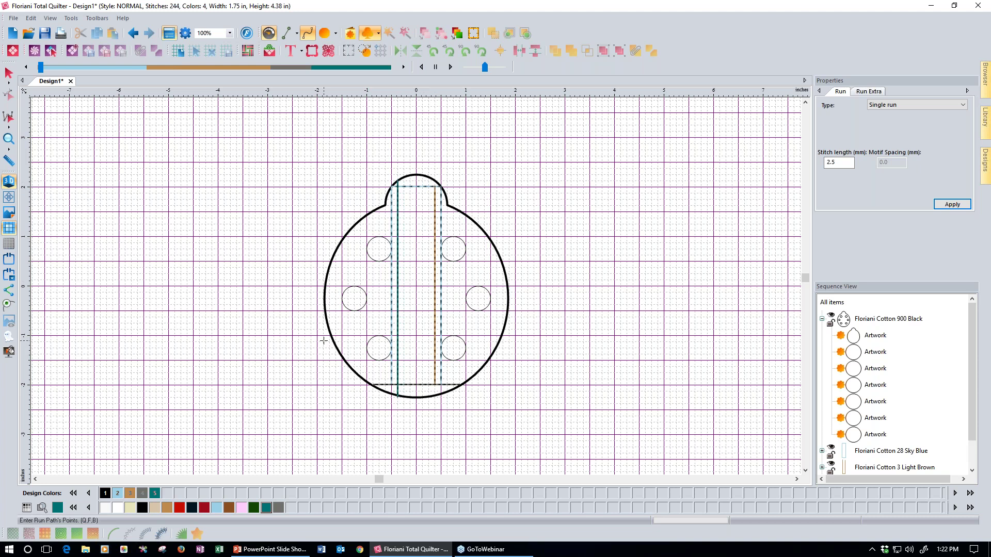
Step: Draw a Light Brown single-run line along the brown rectangle's right side, from the head outline down to the body's lower outline
{"action": "left_click", "coordinate": [168, 507]}
{"action": "left_click", "coordinate": [435, 181]}
{"action": "left_click", "coordinate": [435, 396]}
{"action": "key", "text": "Return"}
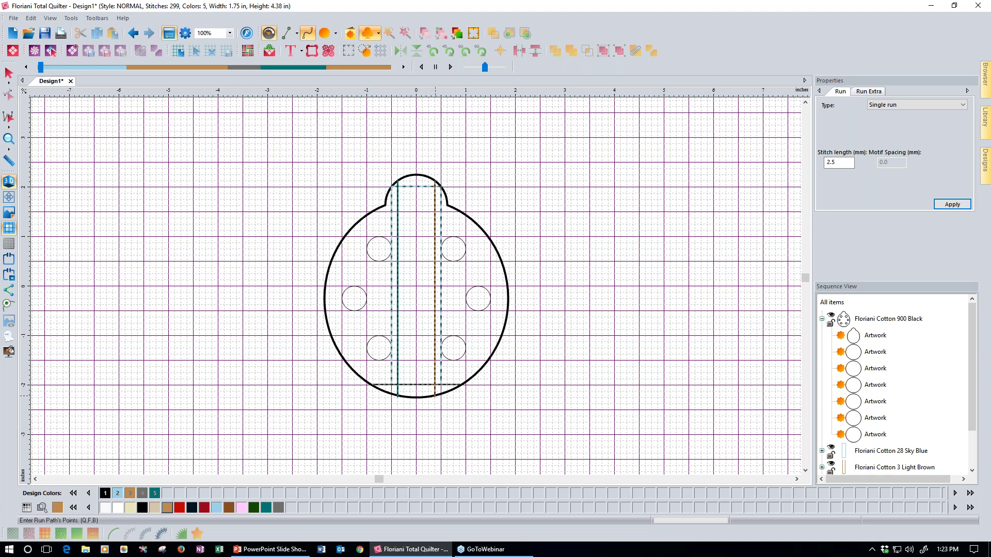
Step: Draw a Wine single-run U-shaped line about 0.50 × 4.38 in inside the brown rectangle, open at the head end, with 2.5 mm stitch length
{"action": "left_click", "coordinate": [205, 508]}
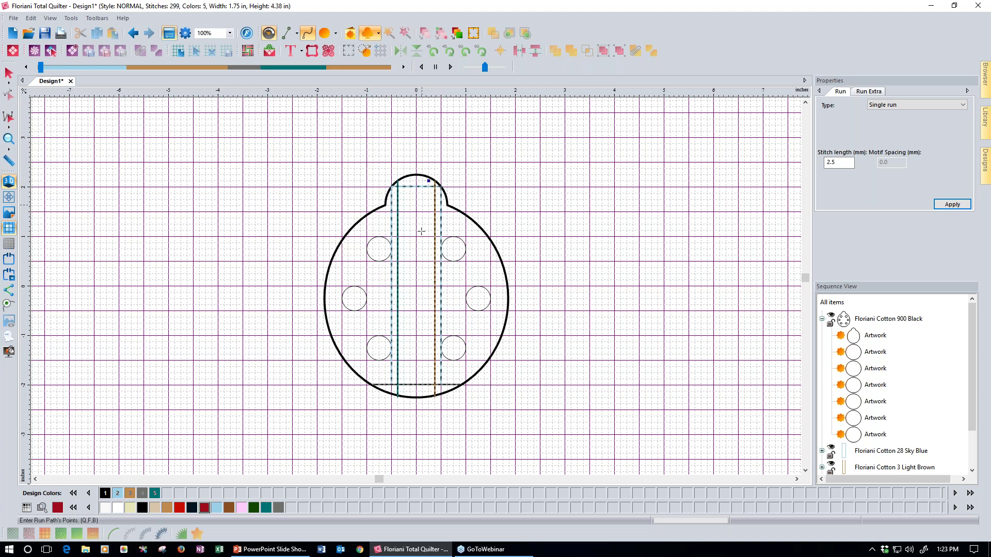
{"action": "left_click", "coordinate": [429, 398]}
{"action": "left_click", "coordinate": [403, 397]}
{"action": "left_click", "coordinate": [404, 180]}
{"action": "key", "text": "Return"}
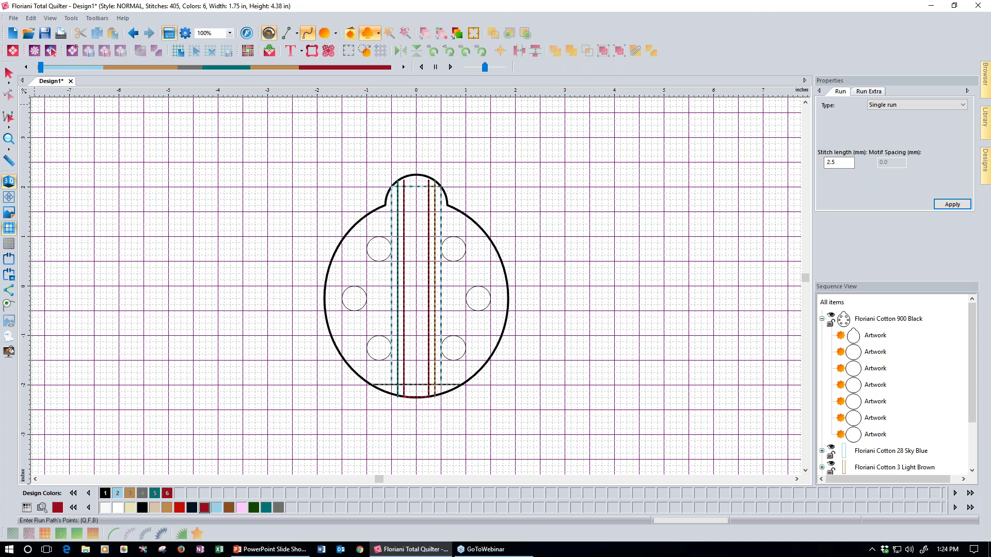
Step: Resize the Wine U-shaped run line to 0.37 in wide and 3.9 in high
{"action": "left_click", "coordinate": [10, 74]}
{"action": "left_click", "coordinate": [9, 75]}
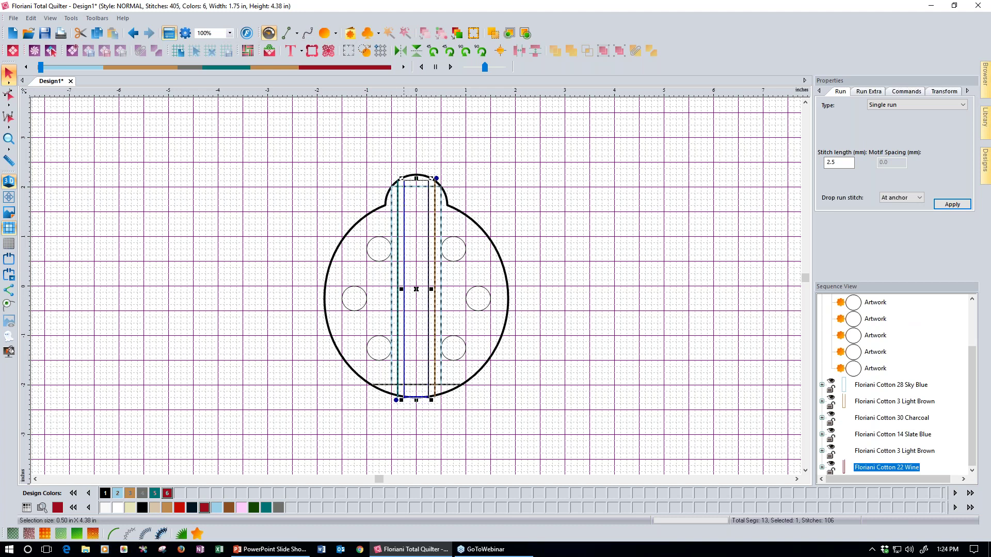
{"action": "left_click", "coordinate": [949, 90]}
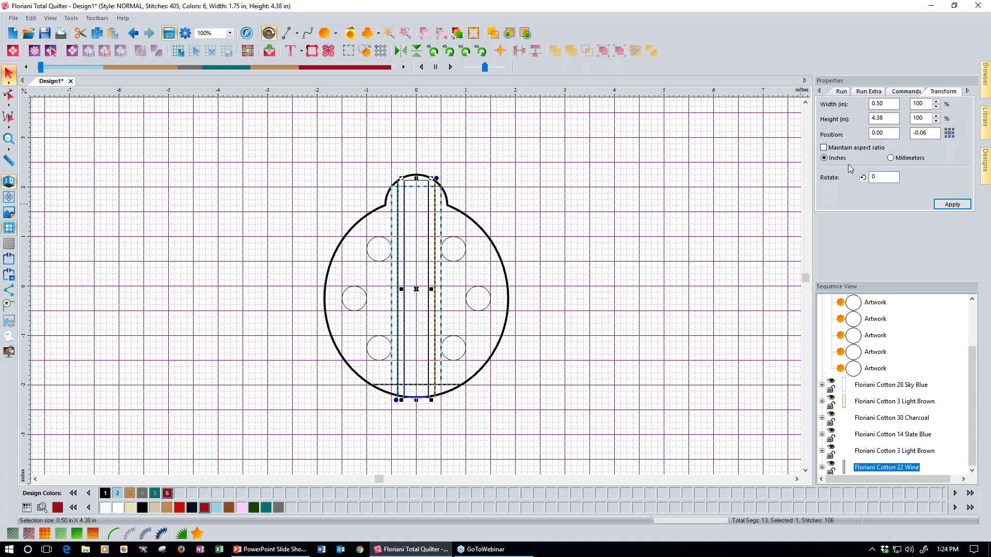
{"action": "left_click", "coordinate": [888, 105]}
{"action": "key", "text": "BackSpace"}
{"action": "key", "text": "BackSpace"}
{"action": "type", "text": "37"}
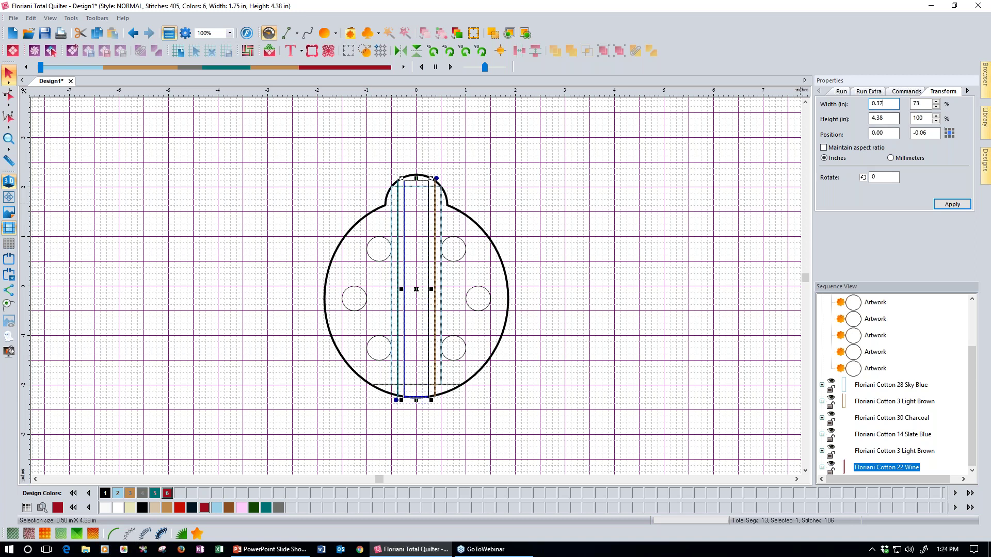
{"action": "left_click_drag", "start_coordinate": [887, 118], "coordinate": [869, 119]}
{"action": "type", "text": "3.9"}
{"action": "left_click", "coordinate": [952, 204]}
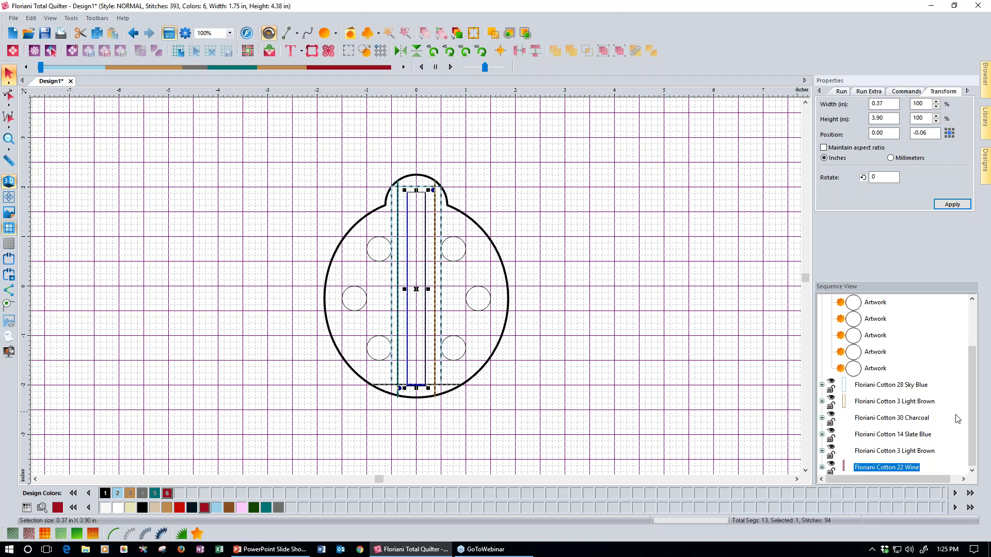
Step: Select the six spot circle artworks and fill them with the Shape Echo stitch using the Circle pattern
{"action": "left_click_drag", "start_coordinate": [971, 420], "coordinate": [967, 369]}
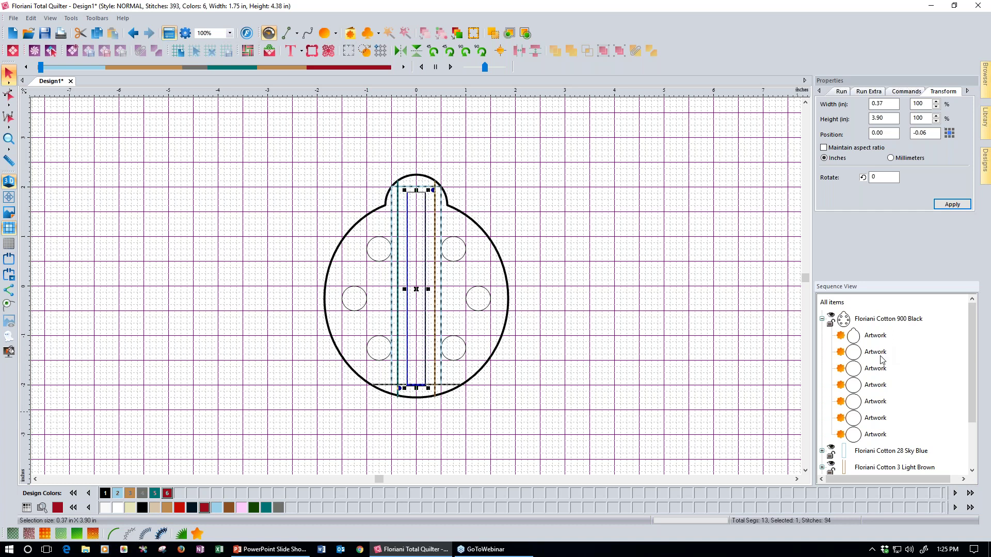
{"action": "left_click", "coordinate": [875, 437]}
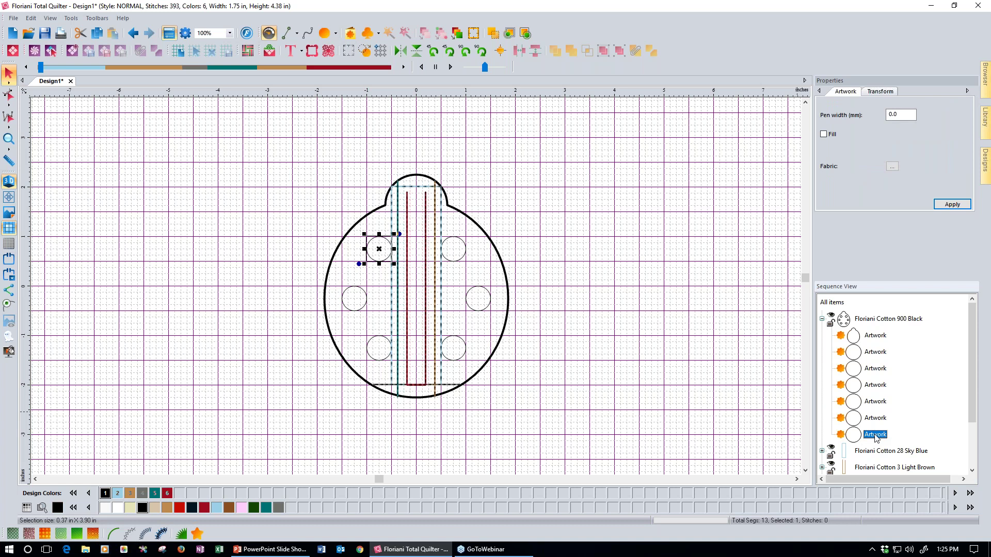
{"action": "left_click", "coordinate": [876, 352], "text": "shift"}
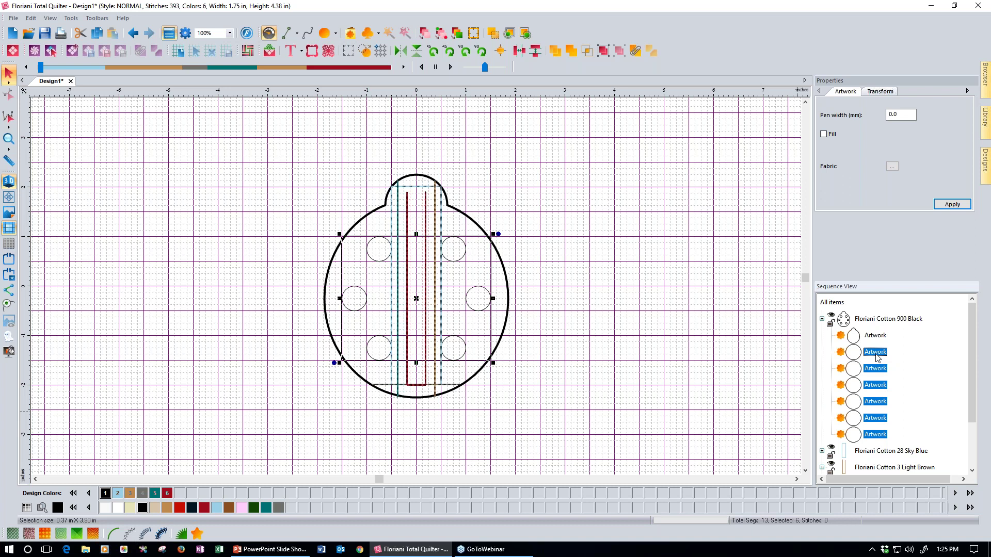
{"action": "left_click", "coordinate": [95, 534]}
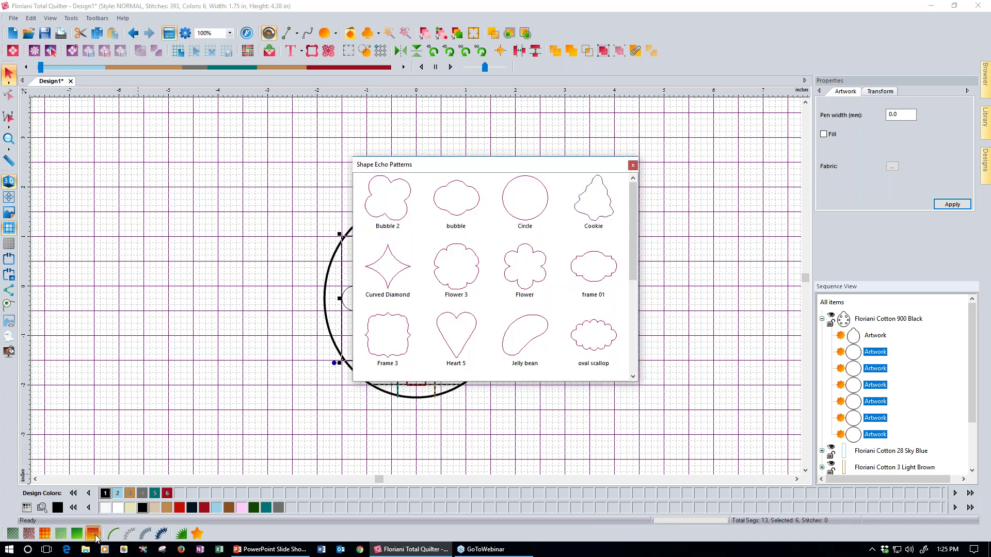
{"action": "double_click", "coordinate": [529, 229]}
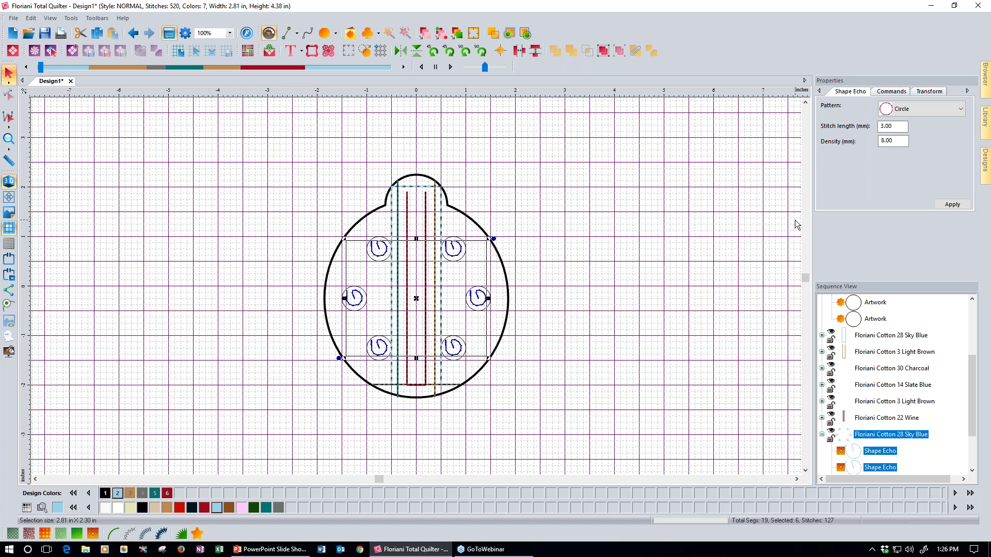
Step: Set the density of the six Shape Echo spots to 1 mm
{"action": "left_click", "coordinate": [881, 144]}
{"action": "double_click", "coordinate": [881, 145]}
{"action": "type", "text": "1"}
{"action": "left_click", "coordinate": [940, 205]}
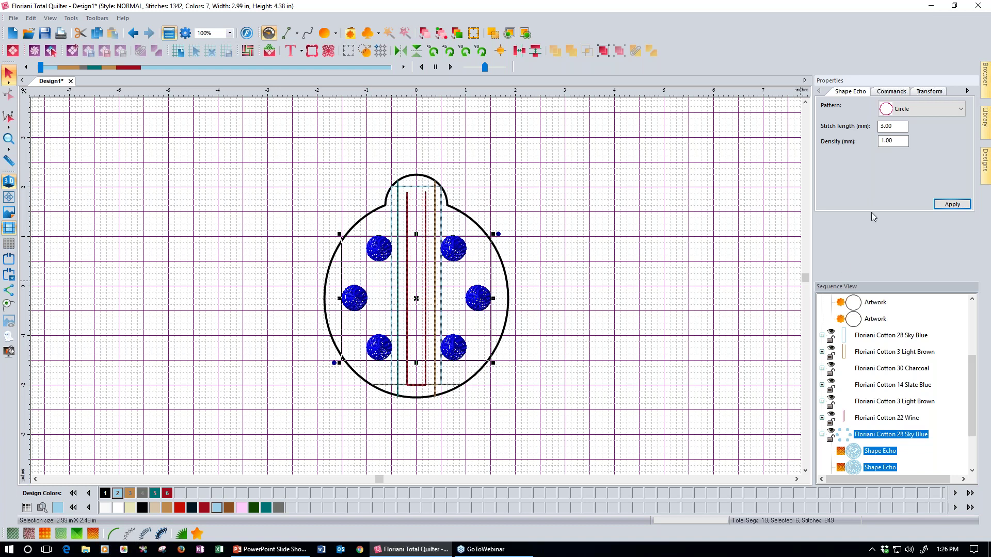
Step: Set the end command of the six Shape Echo spots to trim and recolour them black
{"action": "left_click", "coordinate": [891, 92]}
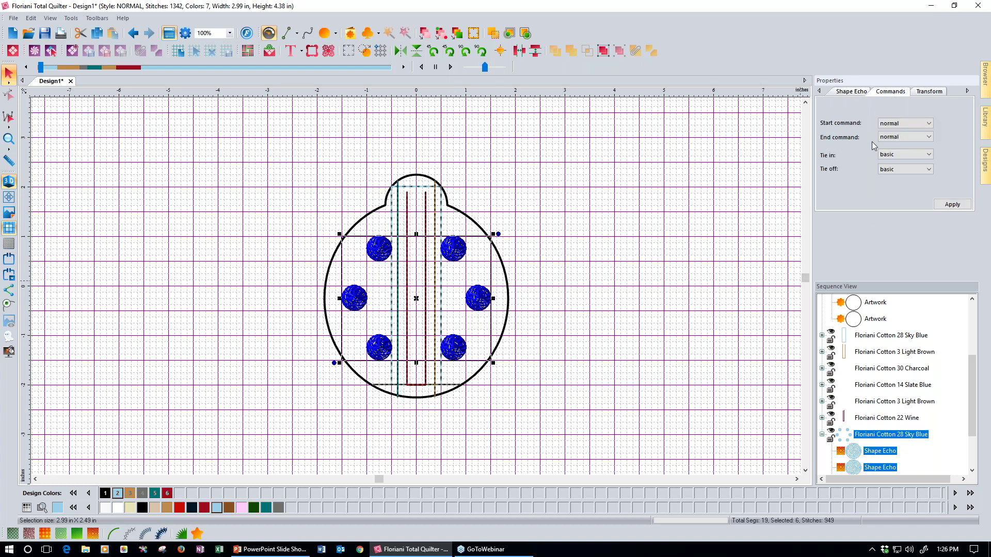
{"action": "left_click", "coordinate": [924, 138]}
{"action": "left_click", "coordinate": [953, 205]}
{"action": "left_click", "coordinate": [106, 494]}
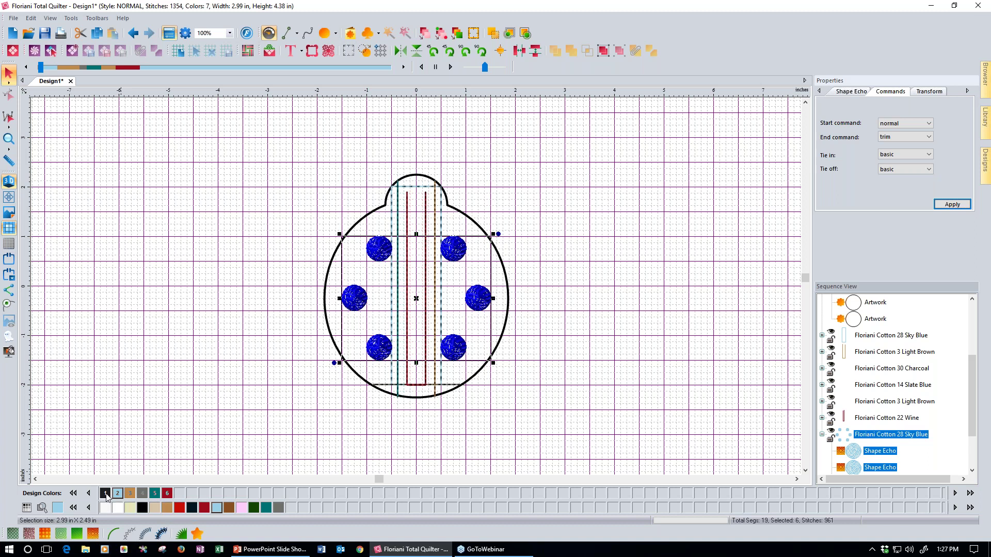
{"action": "left_click", "coordinate": [245, 416]}
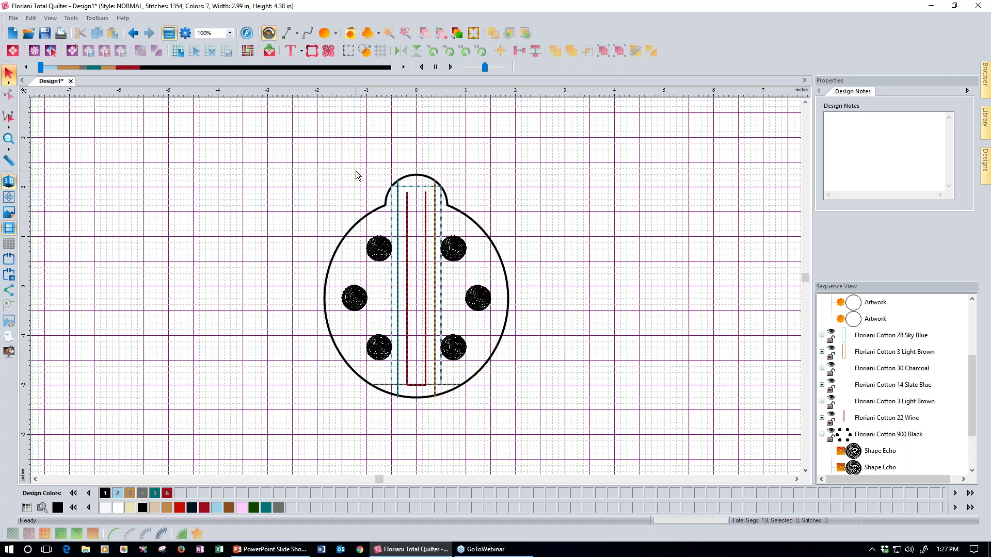
Step: Draw a Charcoal single-run horizontal line about 1.75 in long across the neck where the head meets the body, with 2.5 mm stitch length
{"action": "left_click", "coordinate": [305, 37]}
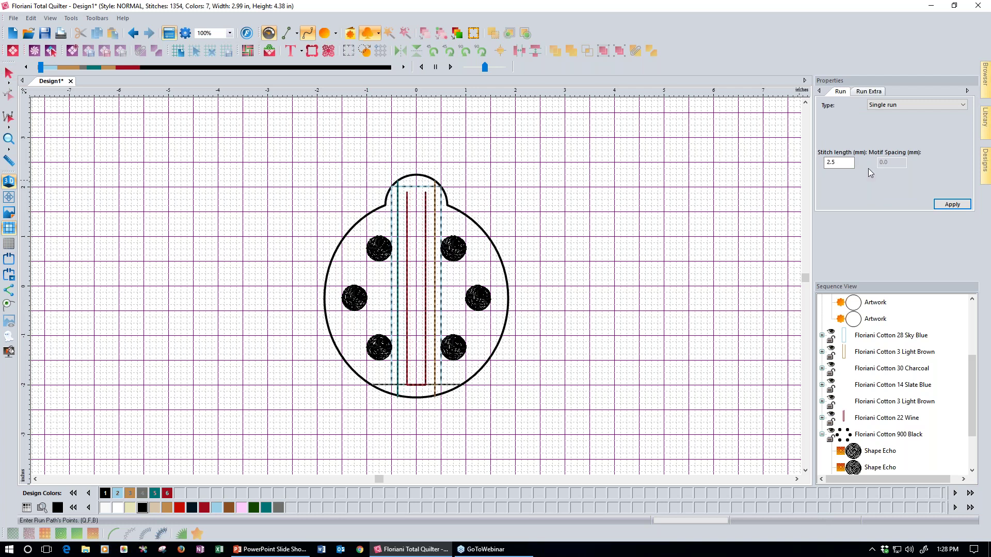
{"action": "left_click", "coordinate": [959, 108]}
{"action": "left_click", "coordinate": [924, 122]}
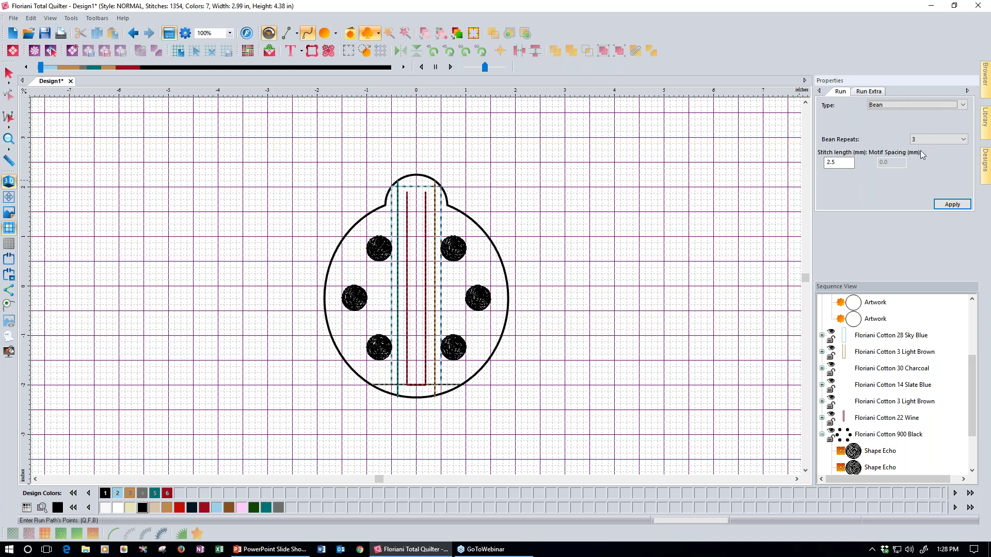
{"action": "left_click", "coordinate": [142, 493]}
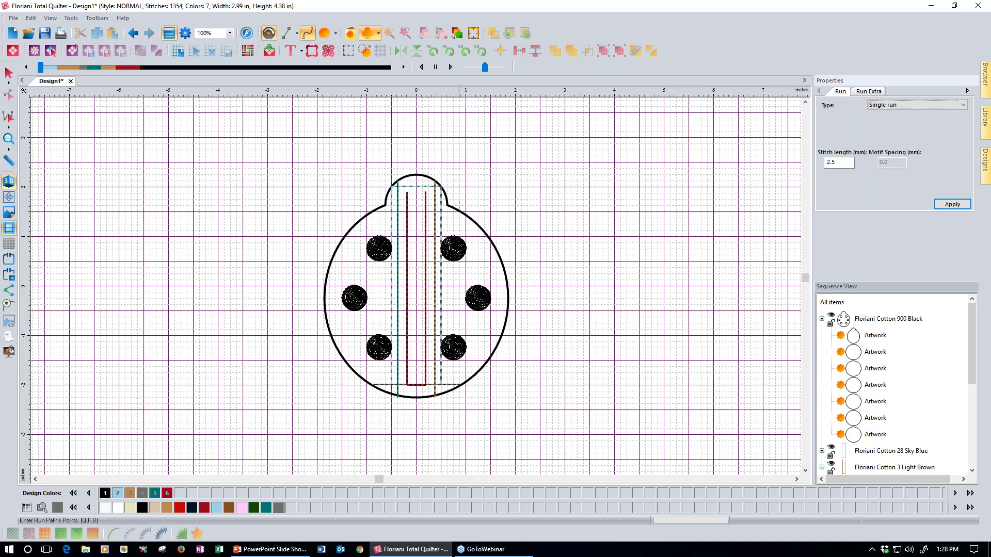
{"action": "left_click", "coordinate": [459, 205]}
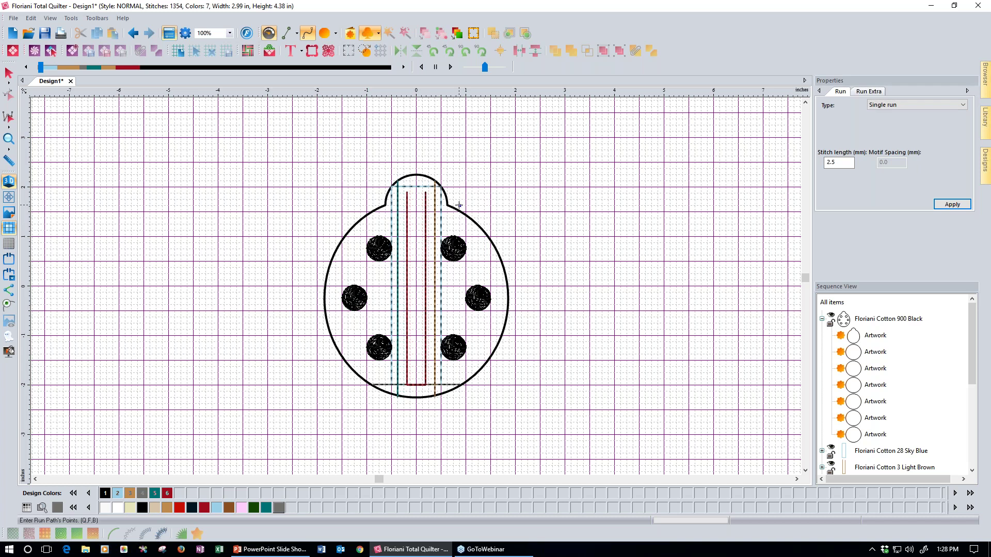
{"action": "left_click", "coordinate": [372, 205]}
{"action": "key", "text": "Return"}
Step: Apply a Sky Blue single-run stitch to the ladybug's body and head outline artwork
{"action": "left_click", "coordinate": [876, 336]}
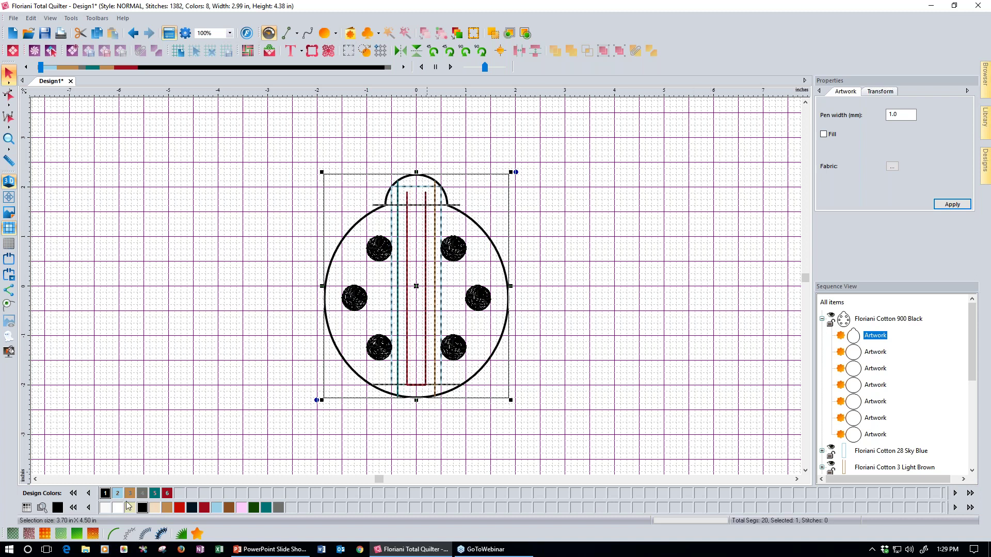
{"action": "left_click", "coordinate": [115, 533]}
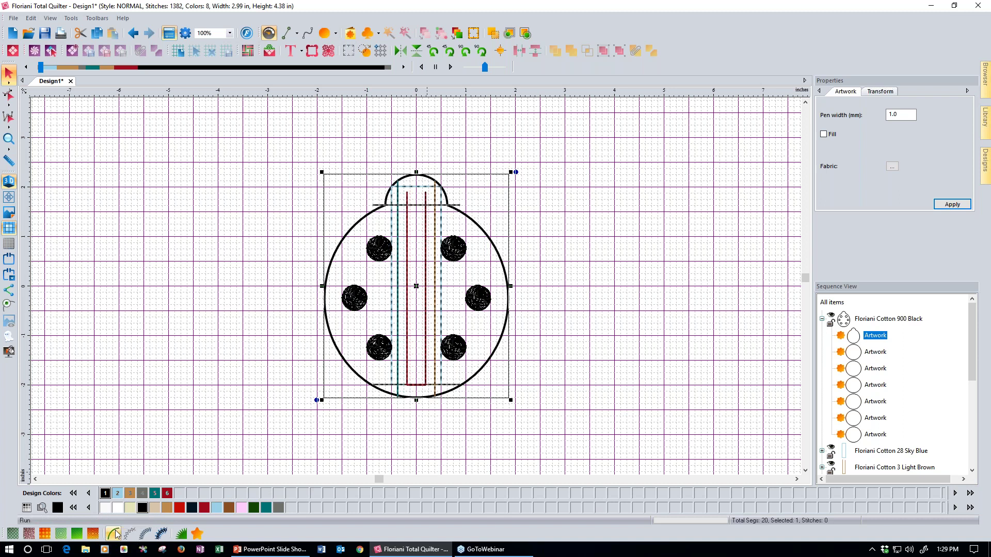
{"action": "left_click", "coordinate": [115, 533]}
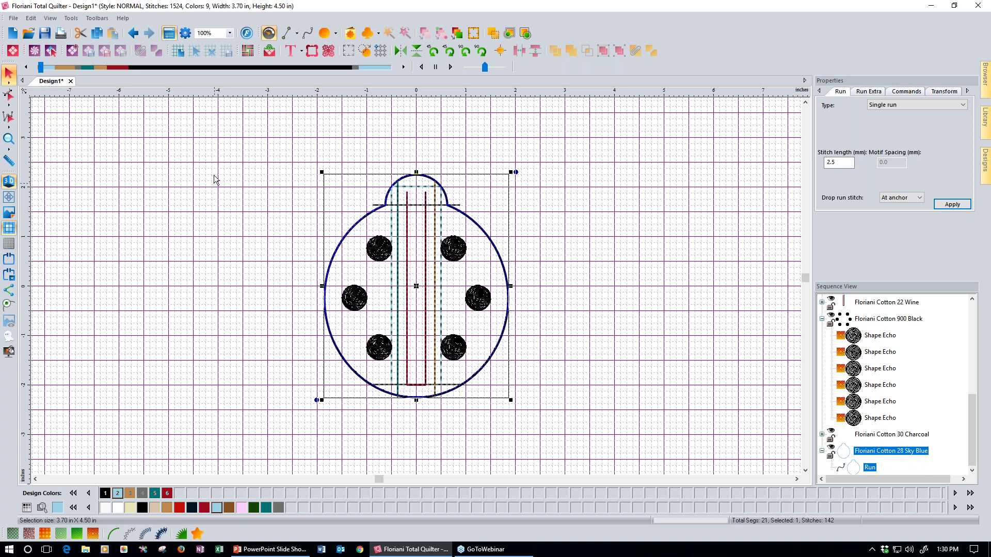
Step: Duplicate the Sky Blue outline run in place and recolour the copy Light Brown
{"action": "left_click", "coordinate": [95, 34]}
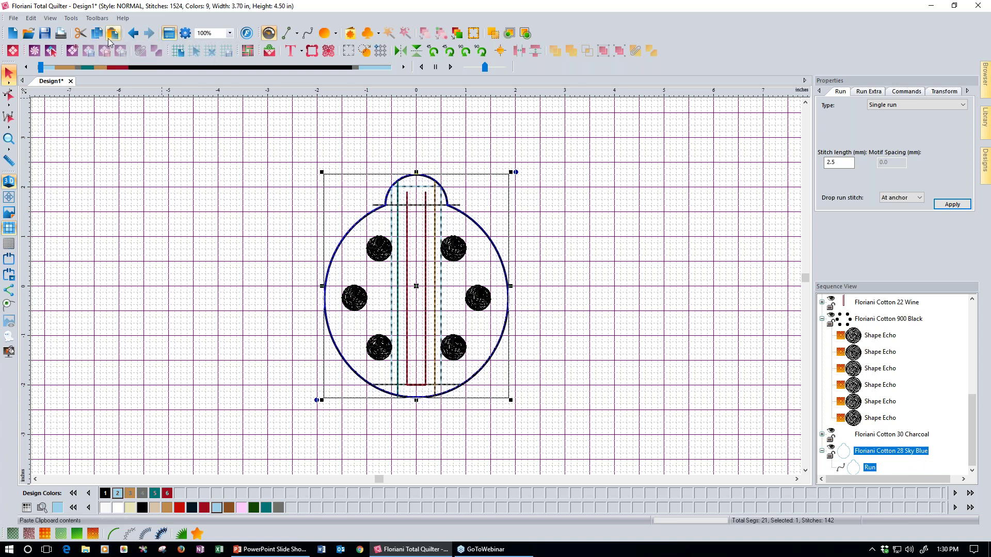
{"action": "left_click", "coordinate": [112, 35]}
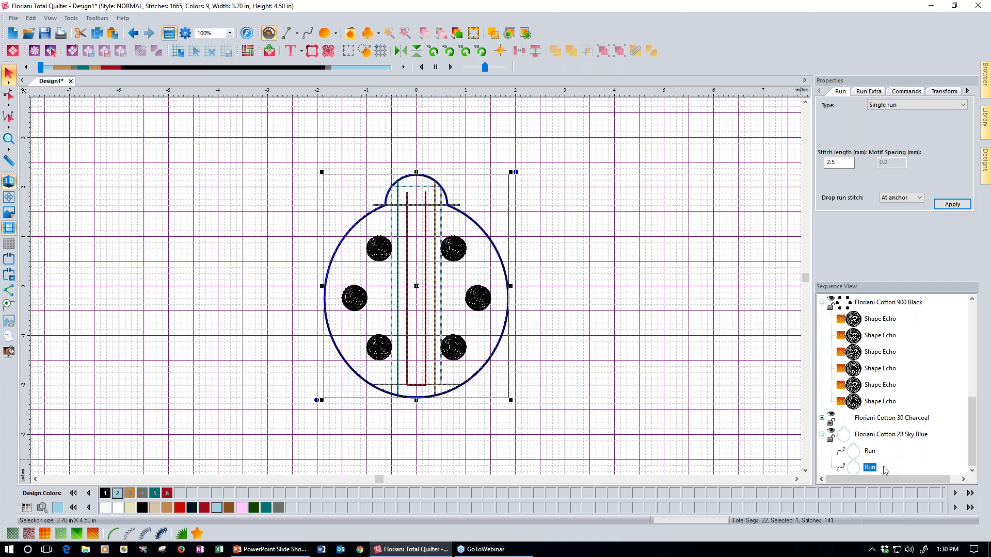
{"action": "left_click", "coordinate": [129, 496]}
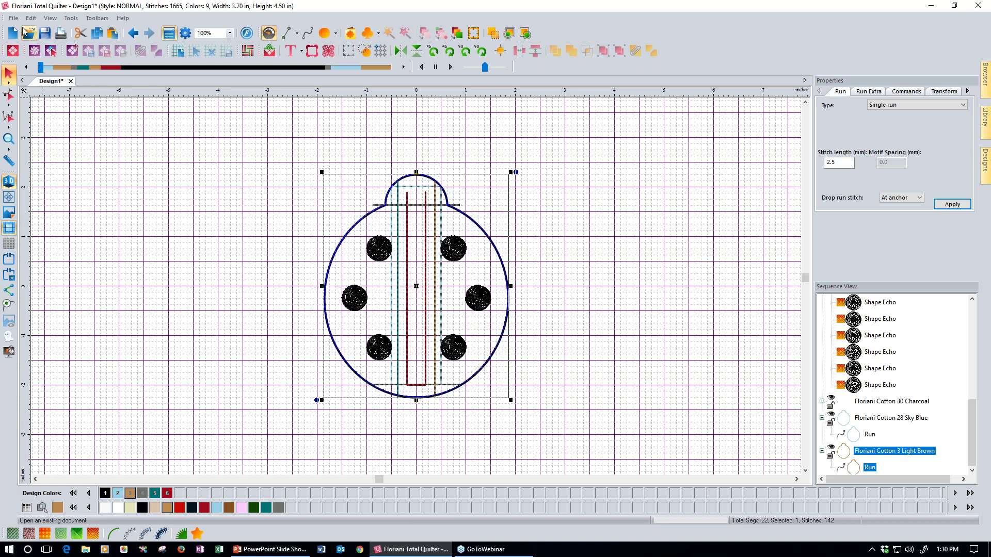
Step: Save the design as My Ladybug Coin Purse in Floriani WAF format in the October 2017 folder
{"action": "left_click", "coordinate": [45, 35]}
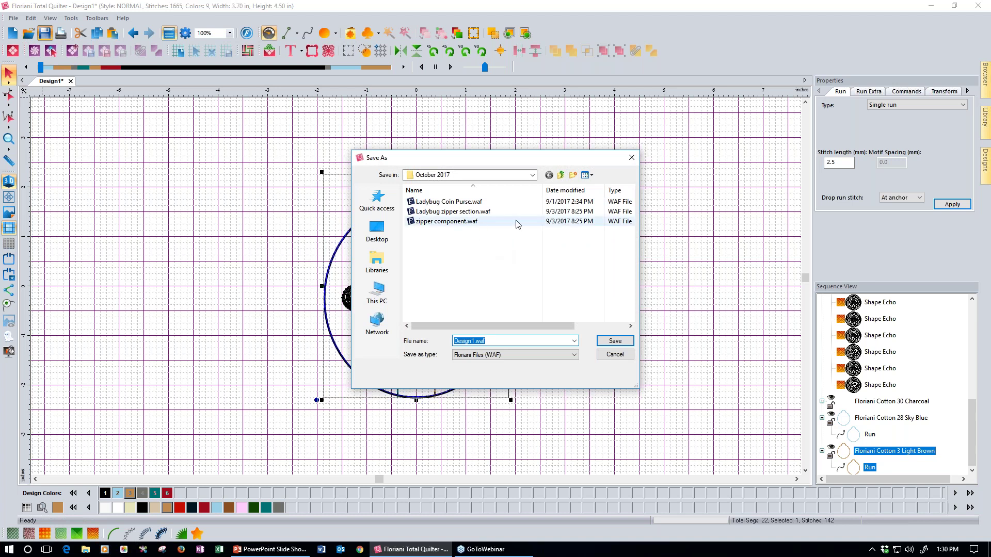
{"action": "left_click", "coordinate": [533, 176]}
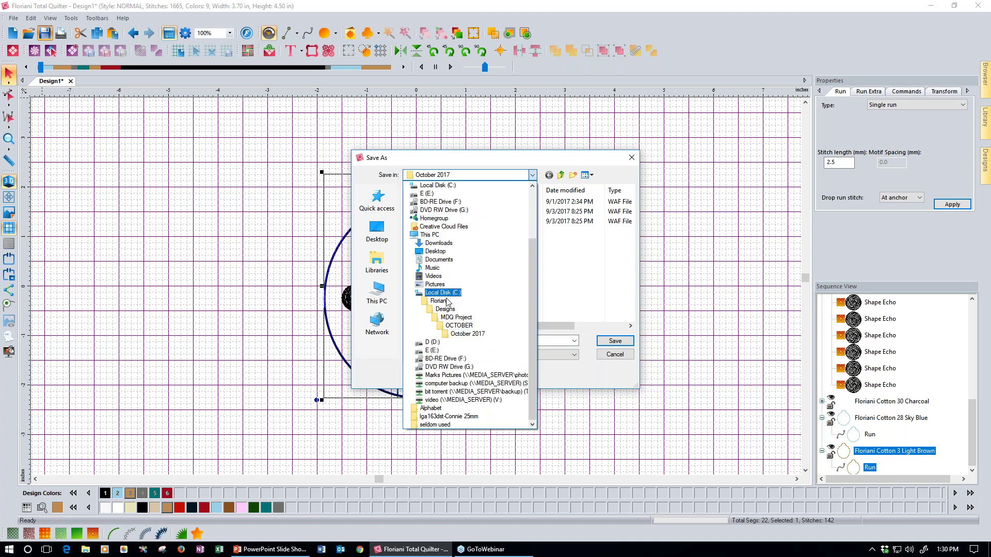
{"action": "left_click", "coordinate": [456, 334]}
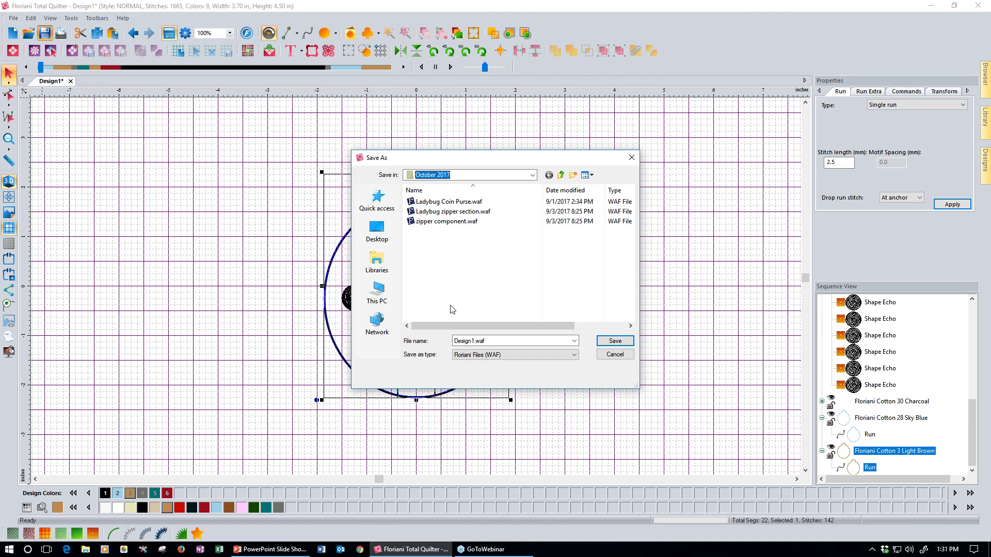
{"action": "double_click", "coordinate": [467, 341]}
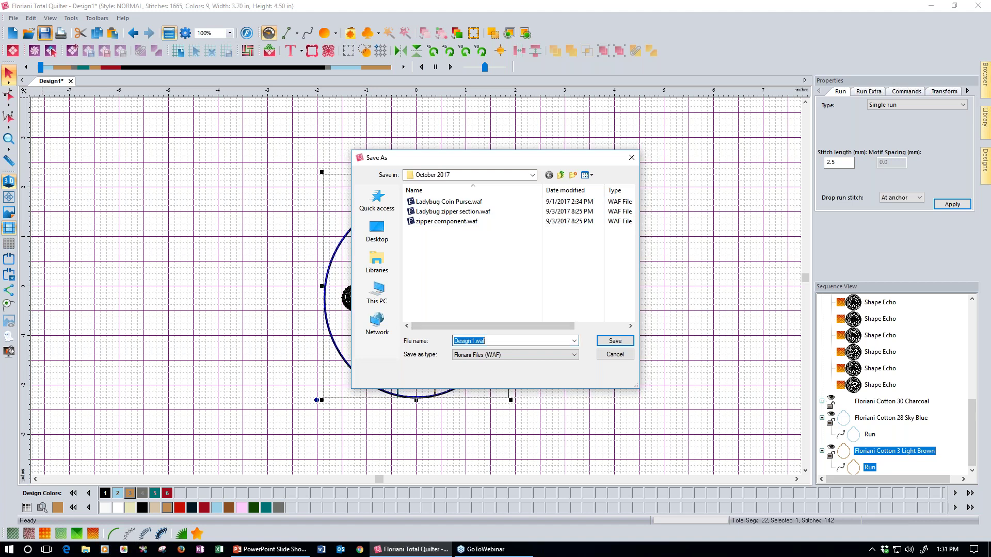
{"action": "type", "text": "My Ladybug Coin Purse"}
{"action": "left_click", "coordinate": [615, 341]}
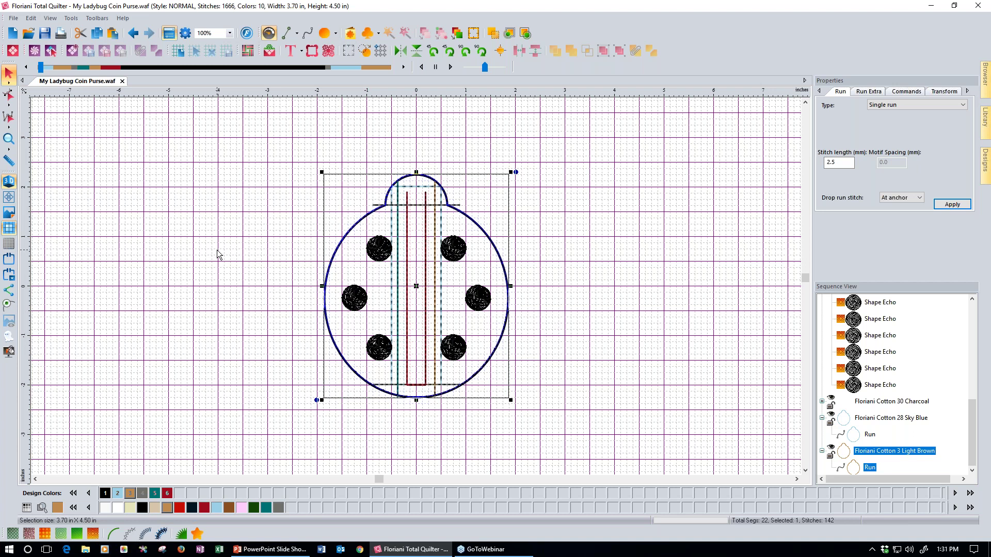
Step: Save a stitch-file copy of My Ladybug Coin Purse in Baby Lock/Brother Multi Needle (PES v9) format
{"action": "left_click", "coordinate": [12, 18]}
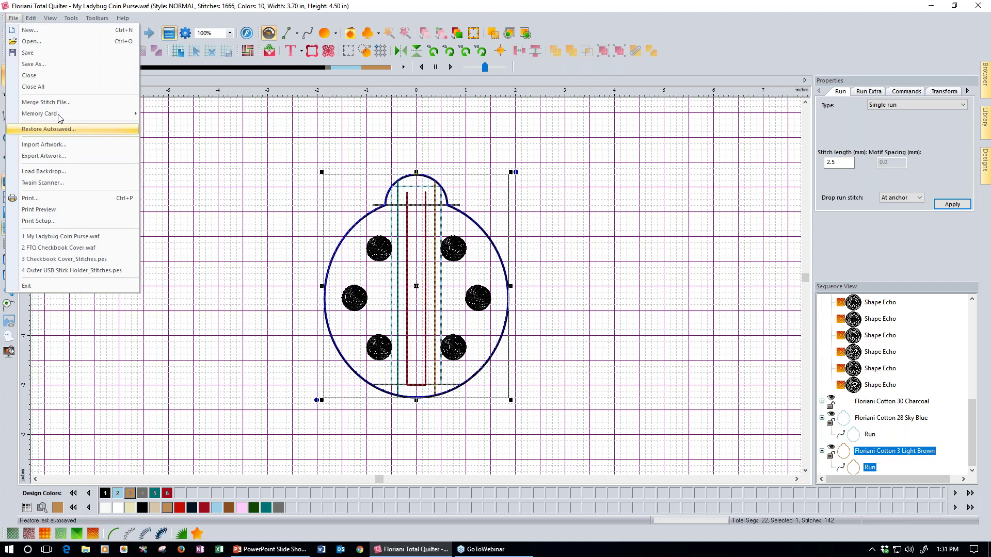
{"action": "left_click", "coordinate": [33, 64]}
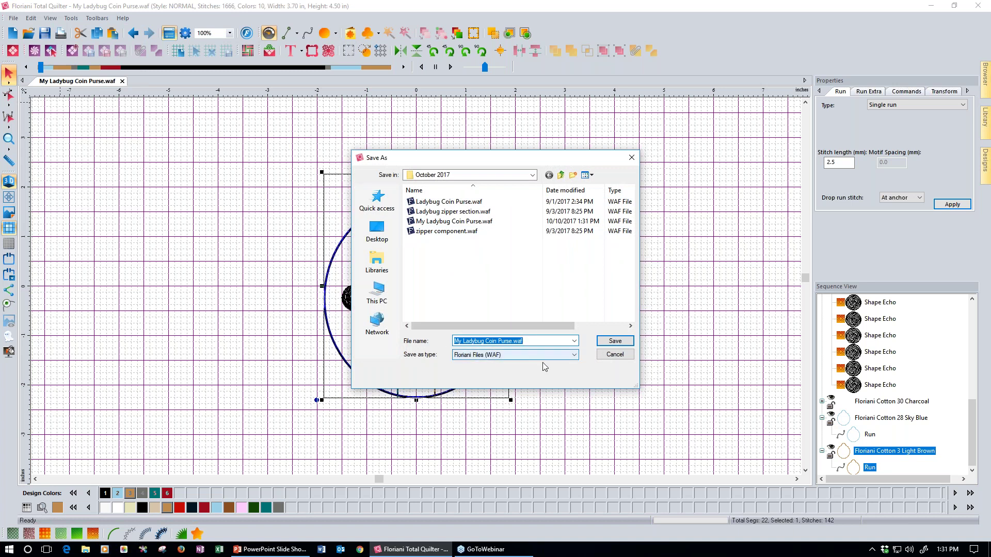
{"action": "left_click", "coordinate": [574, 355]}
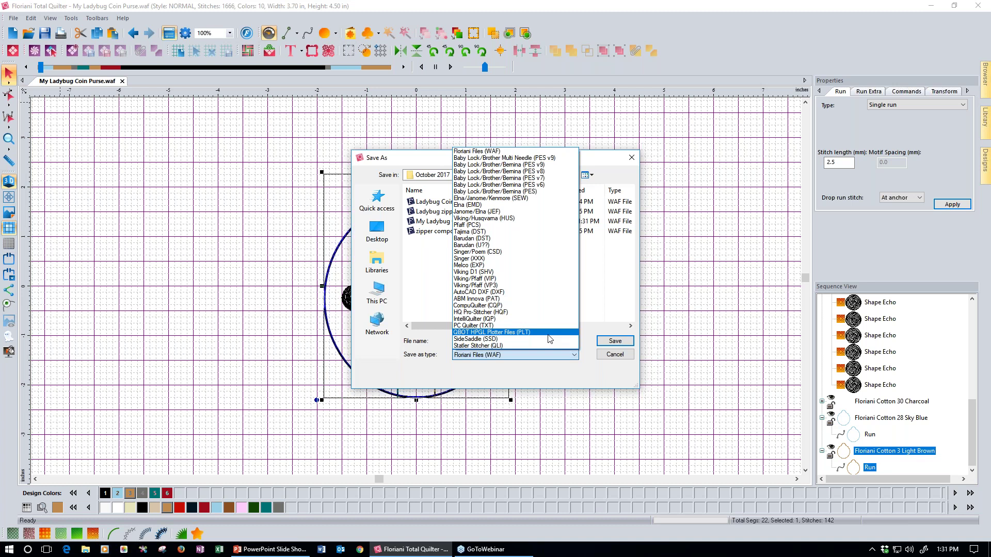
{"action": "left_click", "coordinate": [515, 160]}
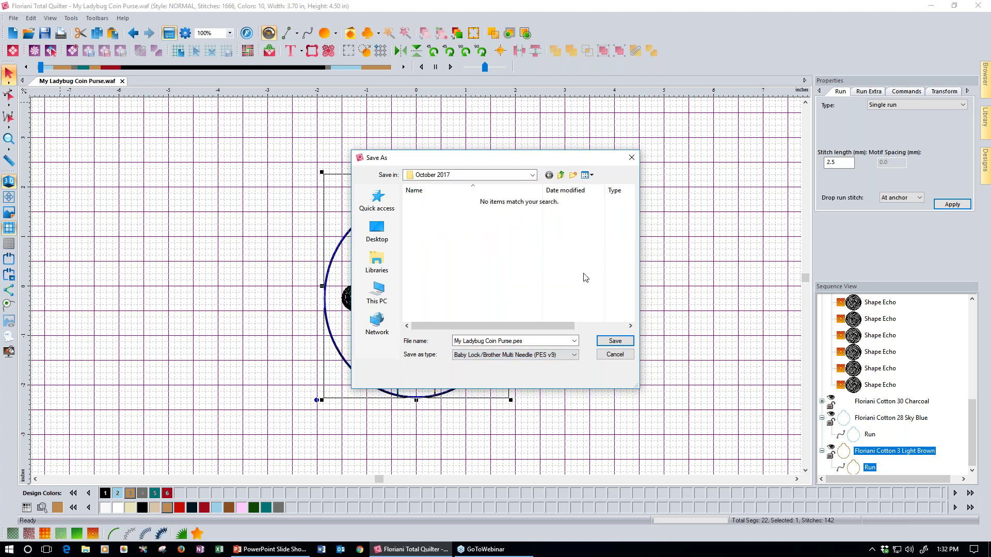
{"action": "left_click", "coordinate": [609, 342]}
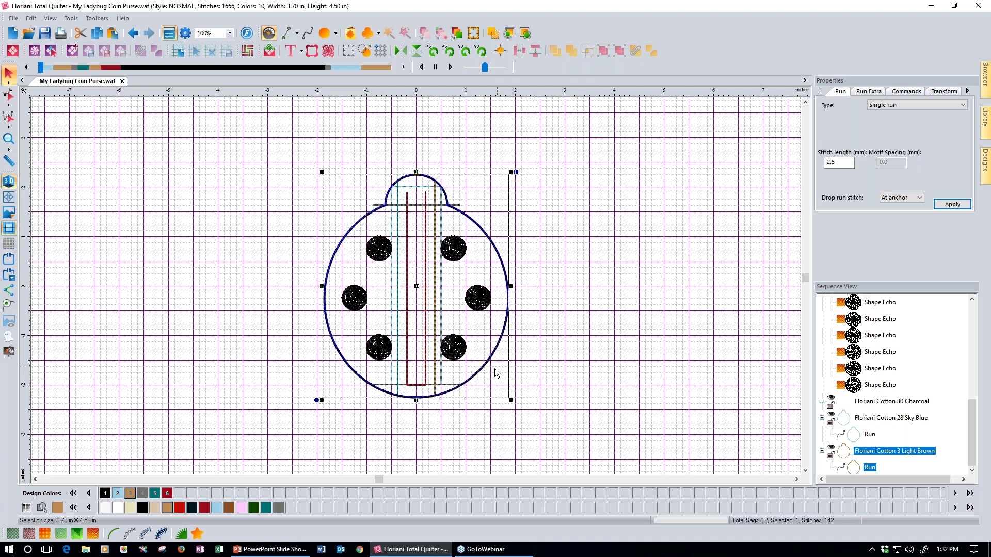
Step: Create a separate new design containing only the ladybug's combined body and head outline artwork
{"action": "left_click_drag", "start_coordinate": [971, 440], "coordinate": [971, 342]}
{"action": "left_click", "coordinate": [875, 336]}
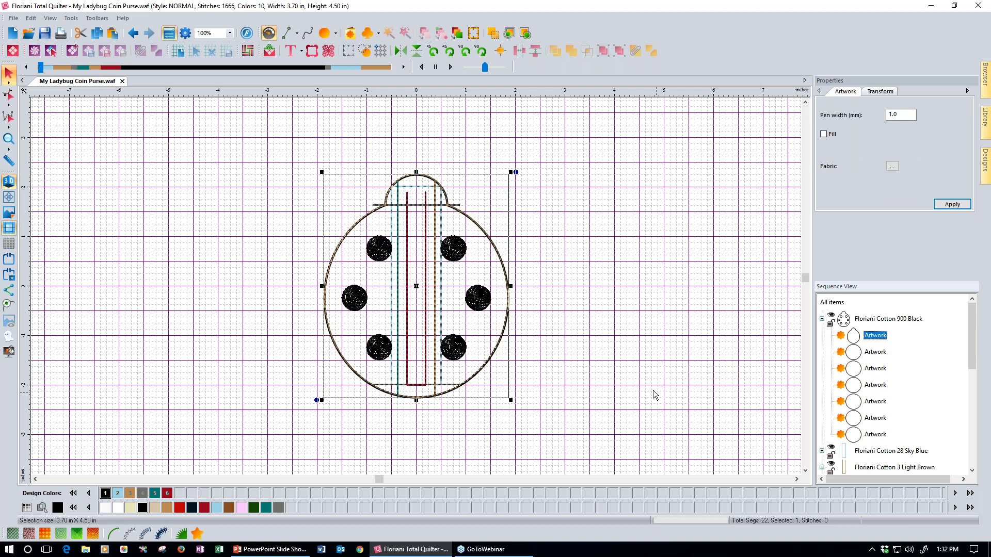
{"action": "left_click", "coordinate": [364, 51]}
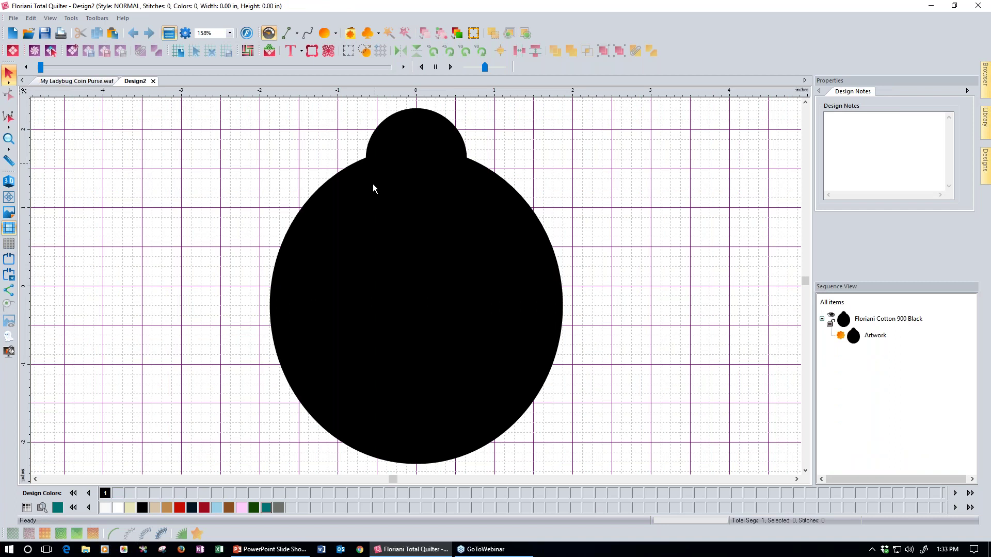
Step: Turn off the fill of the ladybug shape in the new design, leaving an outline with 1.0 mm pen width
{"action": "left_click", "coordinate": [411, 231]}
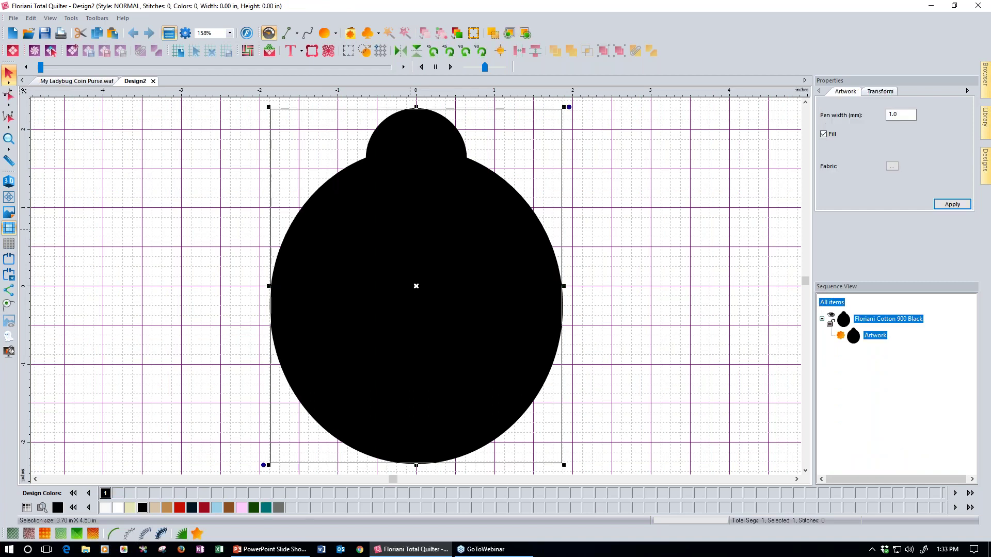
{"action": "left_click", "coordinate": [824, 135]}
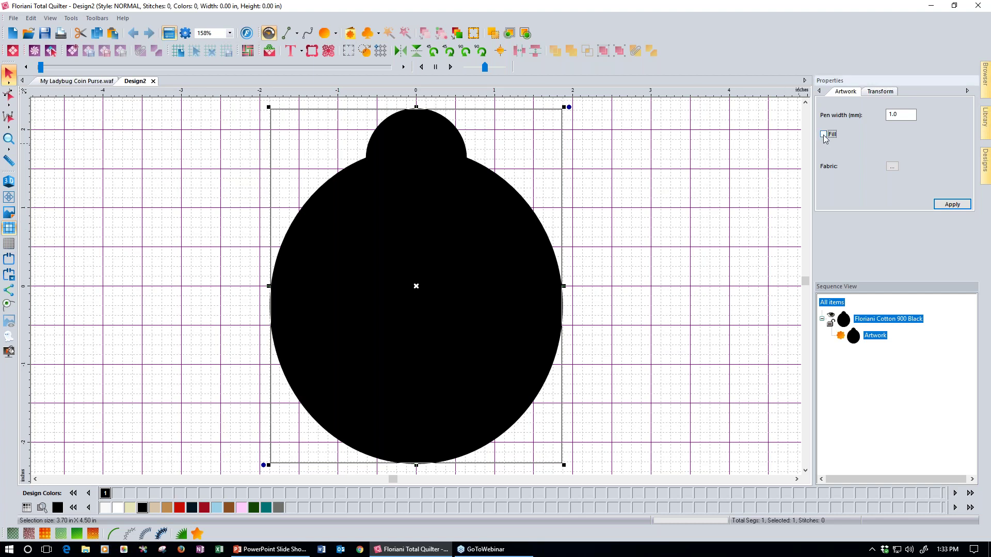
{"action": "left_click", "coordinate": [953, 205]}
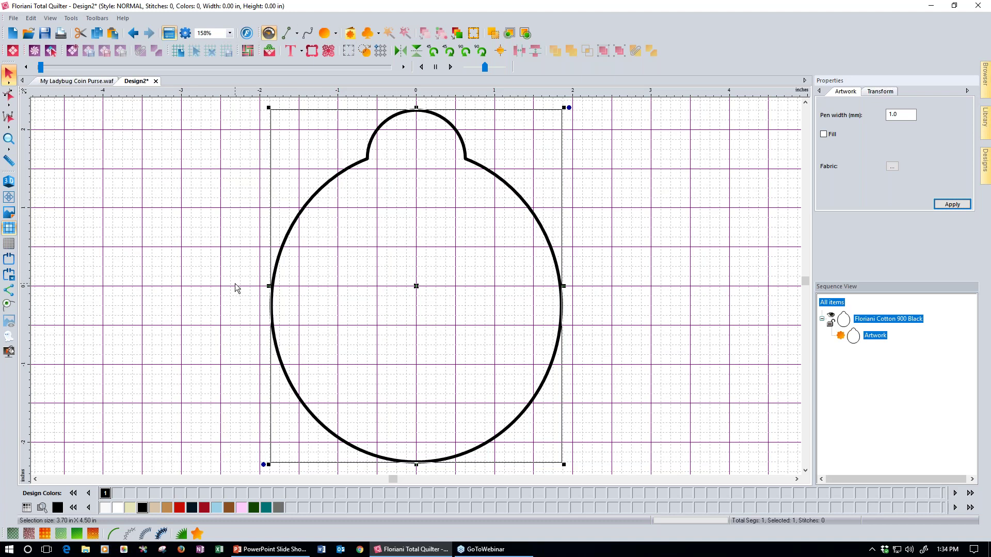
Step: Preview the ladybug outline for printing and review the print settings for actual size, artwork and jump stitch removal
{"action": "left_click", "coordinate": [61, 34]}
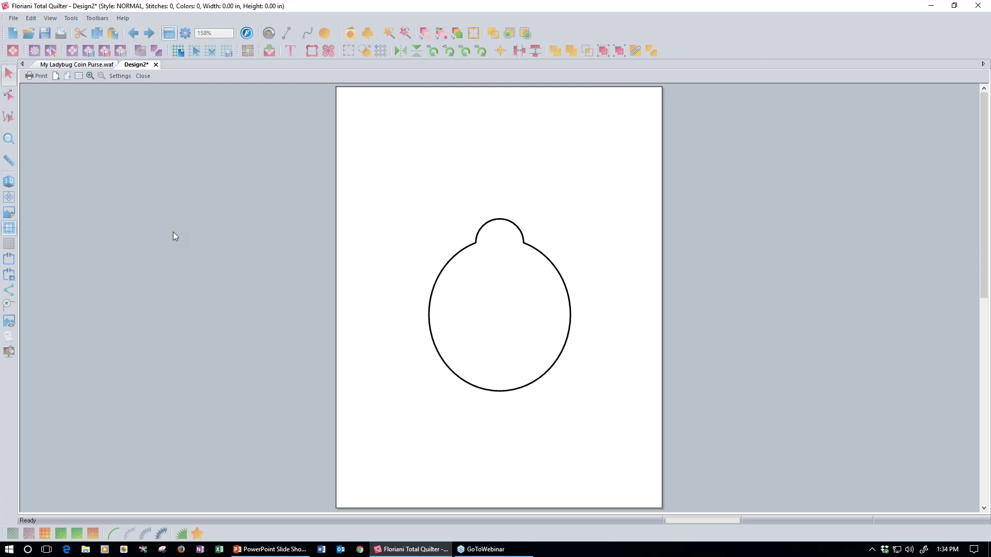
{"action": "left_click", "coordinate": [119, 76]}
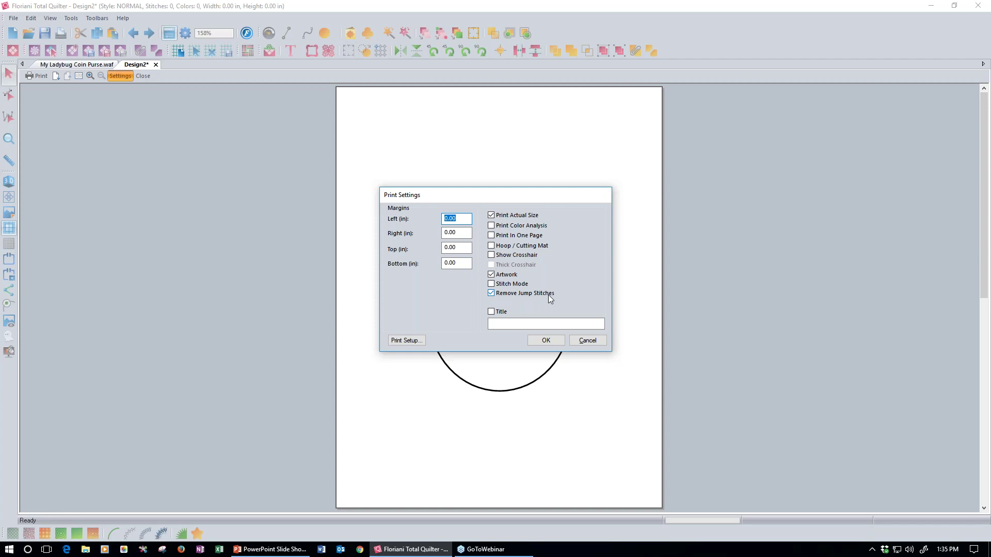
{"action": "left_click", "coordinate": [540, 338]}
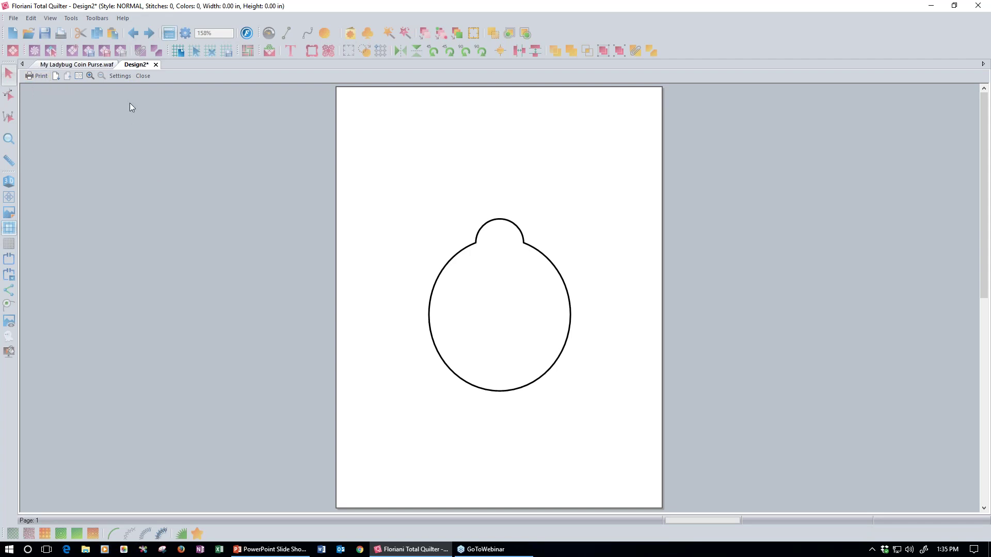
{"action": "left_click", "coordinate": [125, 78]}
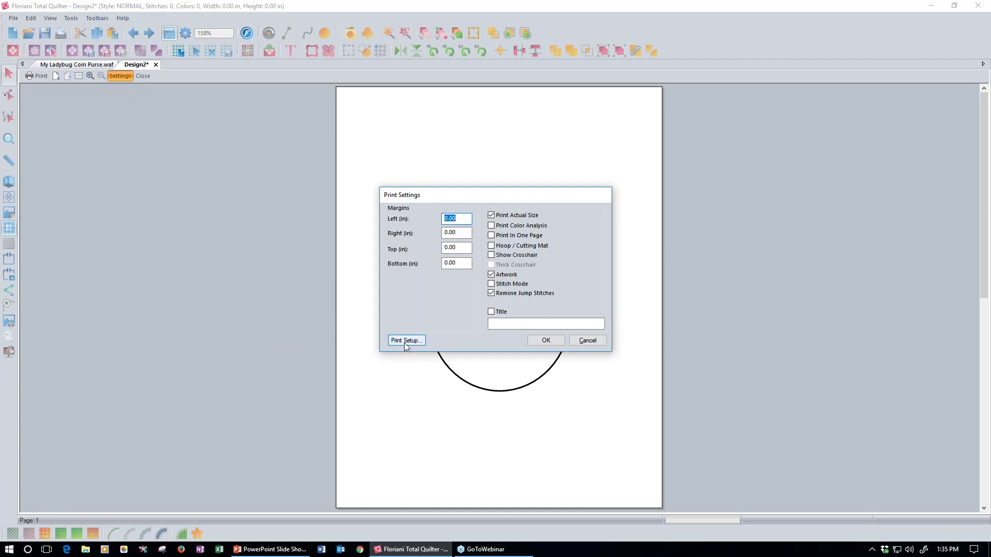
{"action": "left_click", "coordinate": [590, 342]}
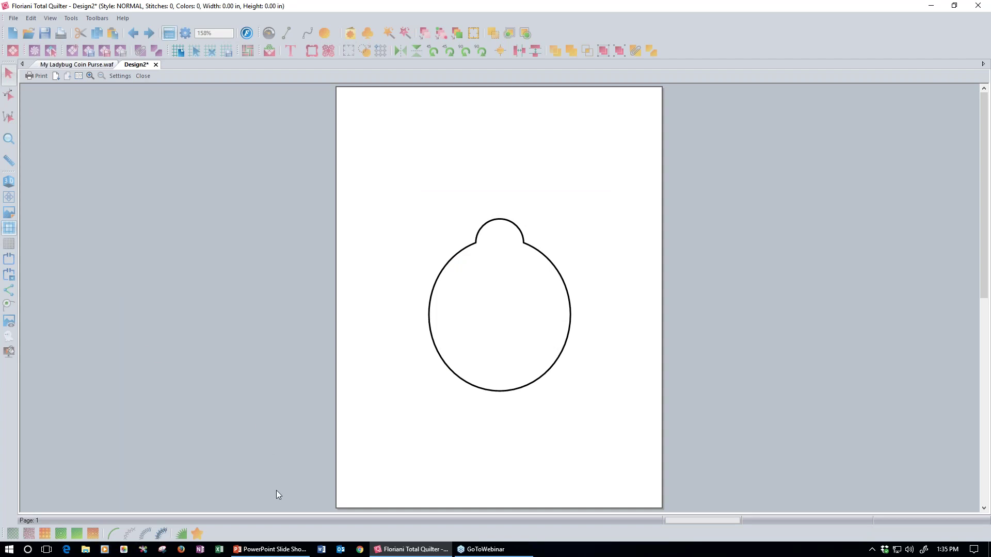
Step: Switch to the Ladybug Coin Purse slide show in PowerPoint and advance to the Materials Required slide
{"action": "left_click", "coordinate": [273, 551]}
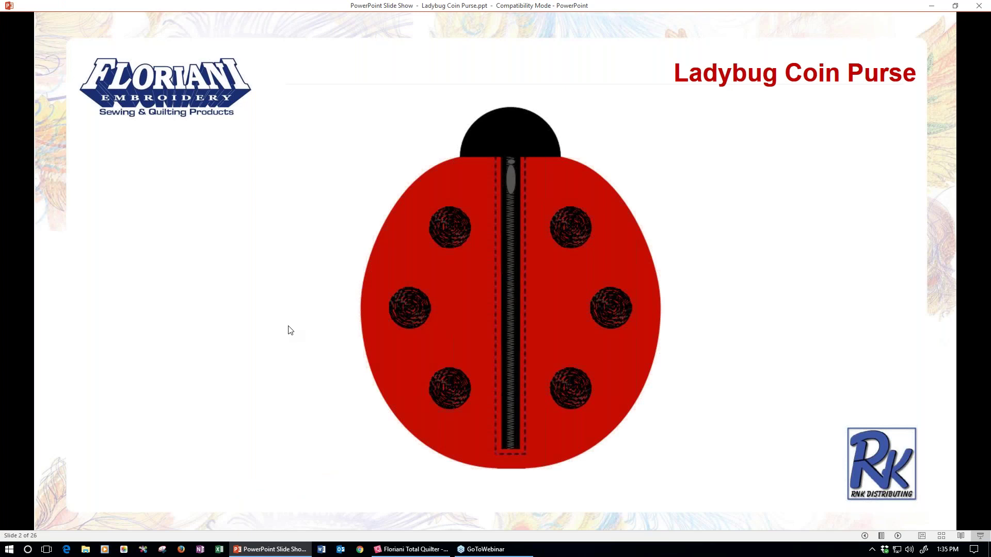
{"action": "left_click", "coordinate": [290, 330]}
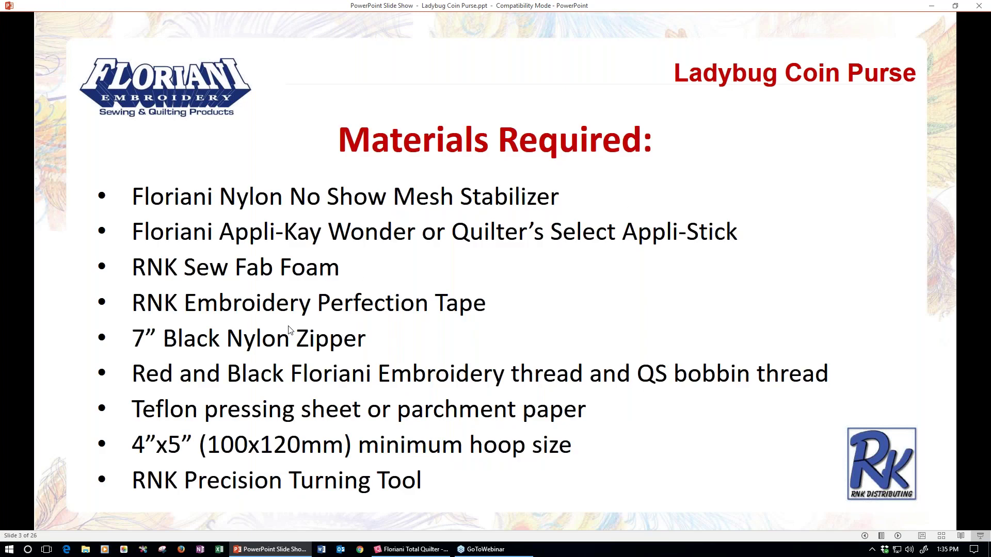